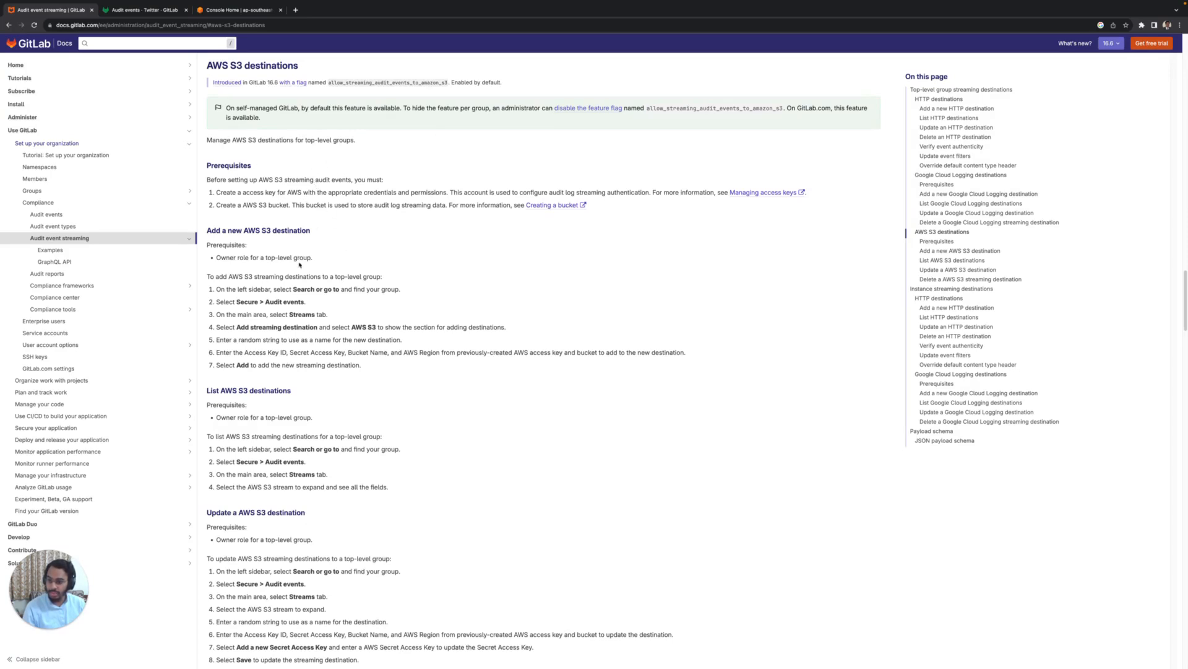
Switch to the GitLab group's audit event streams and start adding an AWS S3 streaming destination
drag(313, 258, 217, 258)
click(346, 263)
click(130, 11)
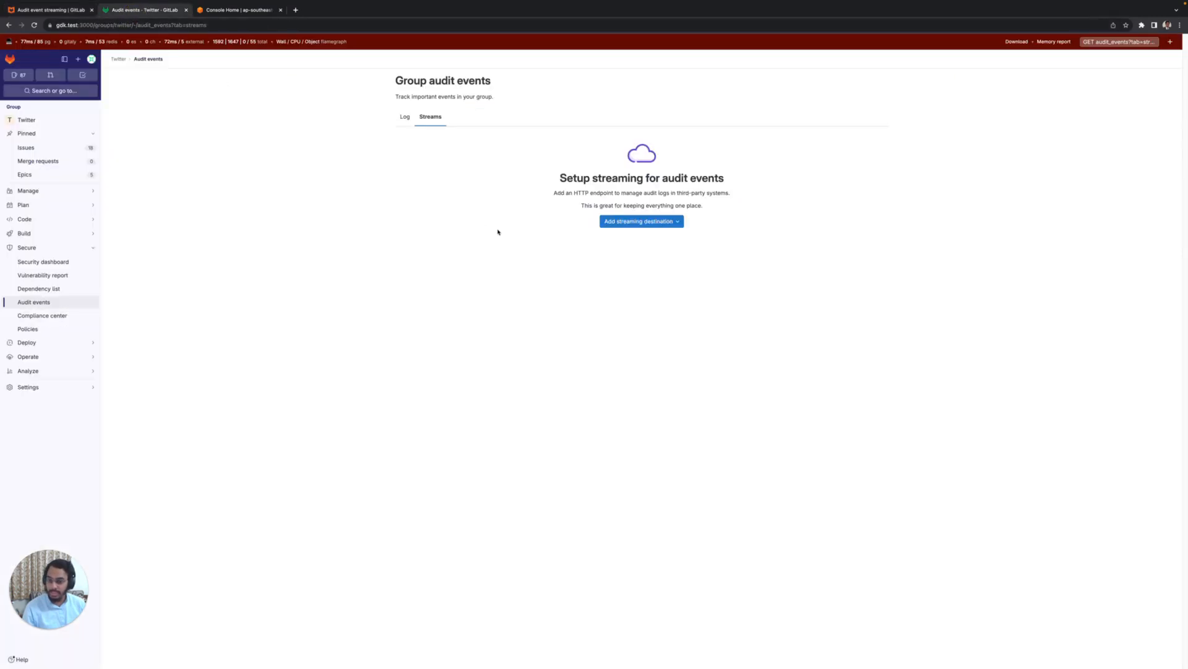
click(638, 222)
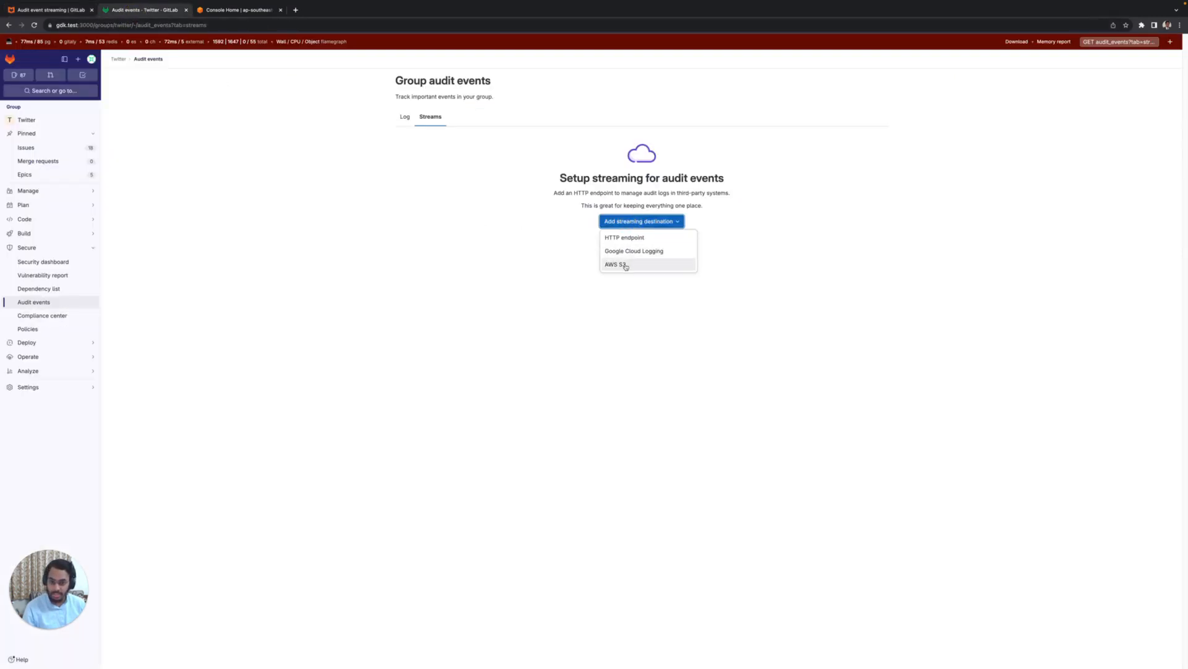
click(509, 262)
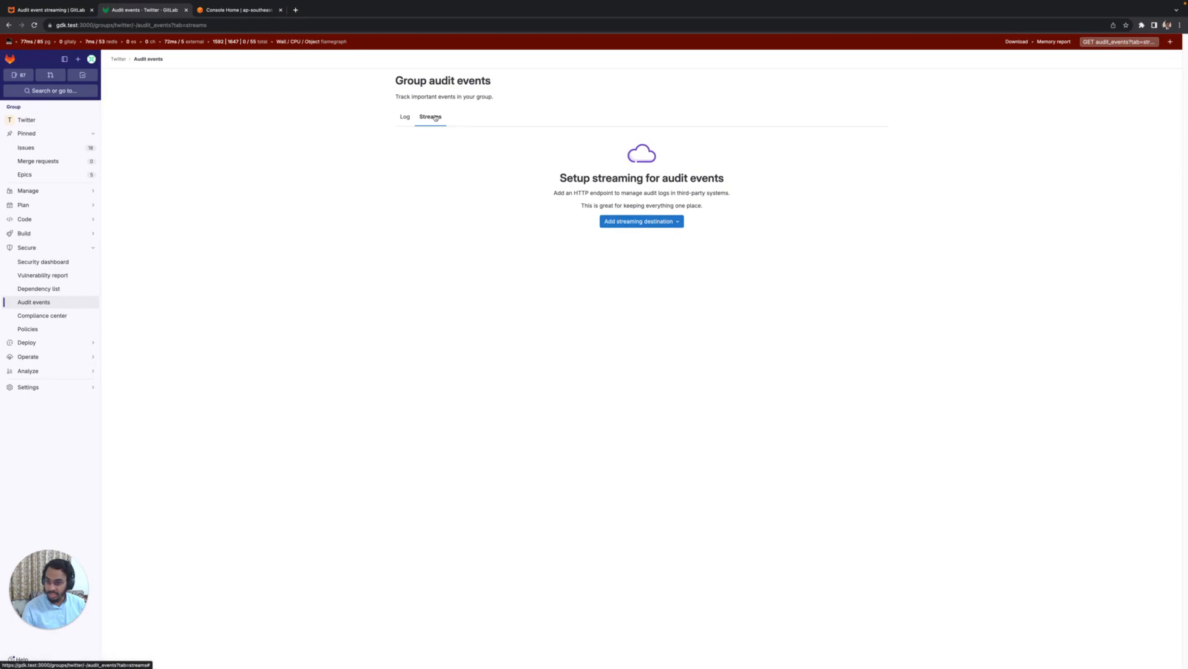
click(642, 224)
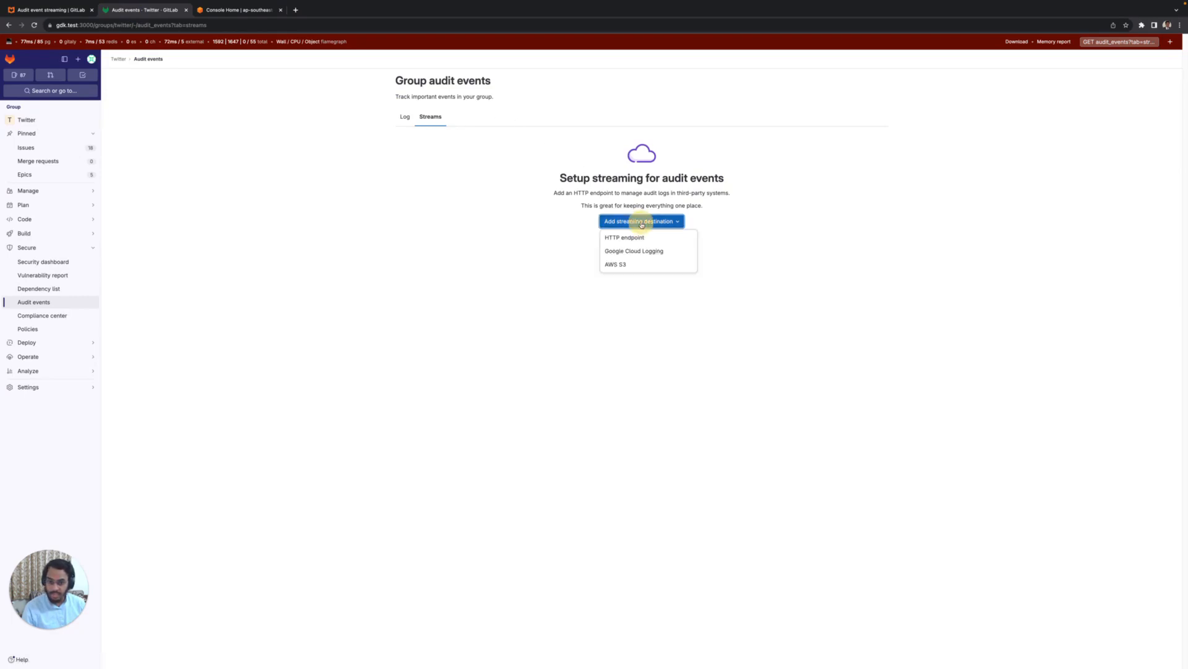
click(643, 267)
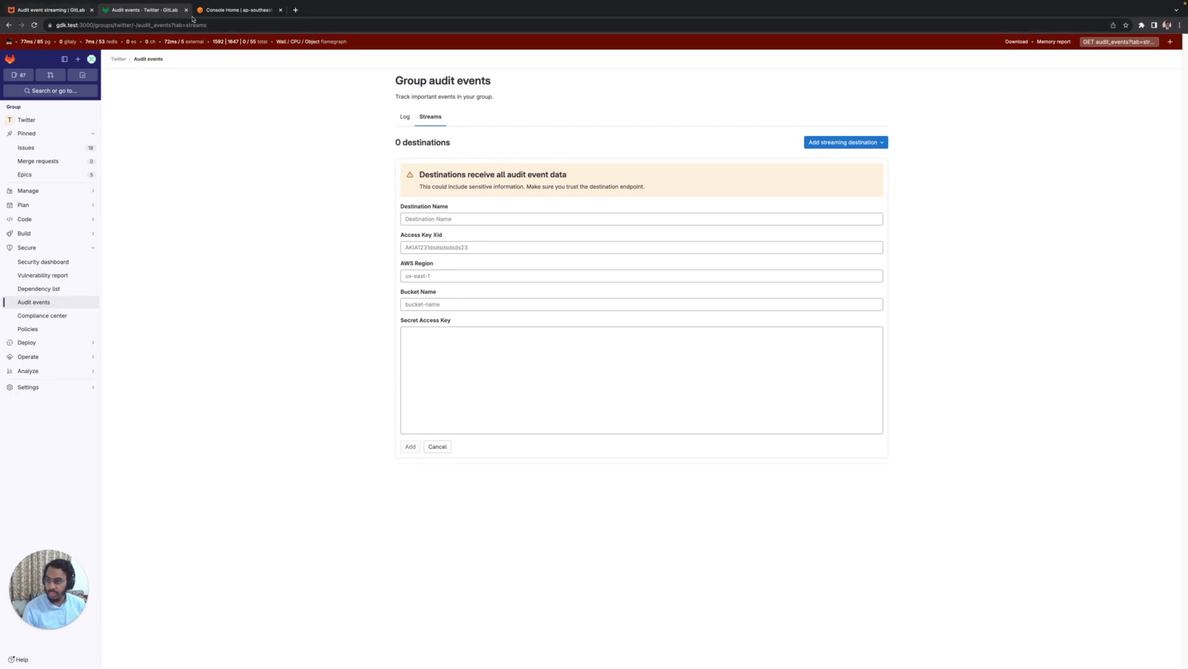
Switch to the AWS console and open the existing IAM user's security credentials
click(217, 10)
click(184, 117)
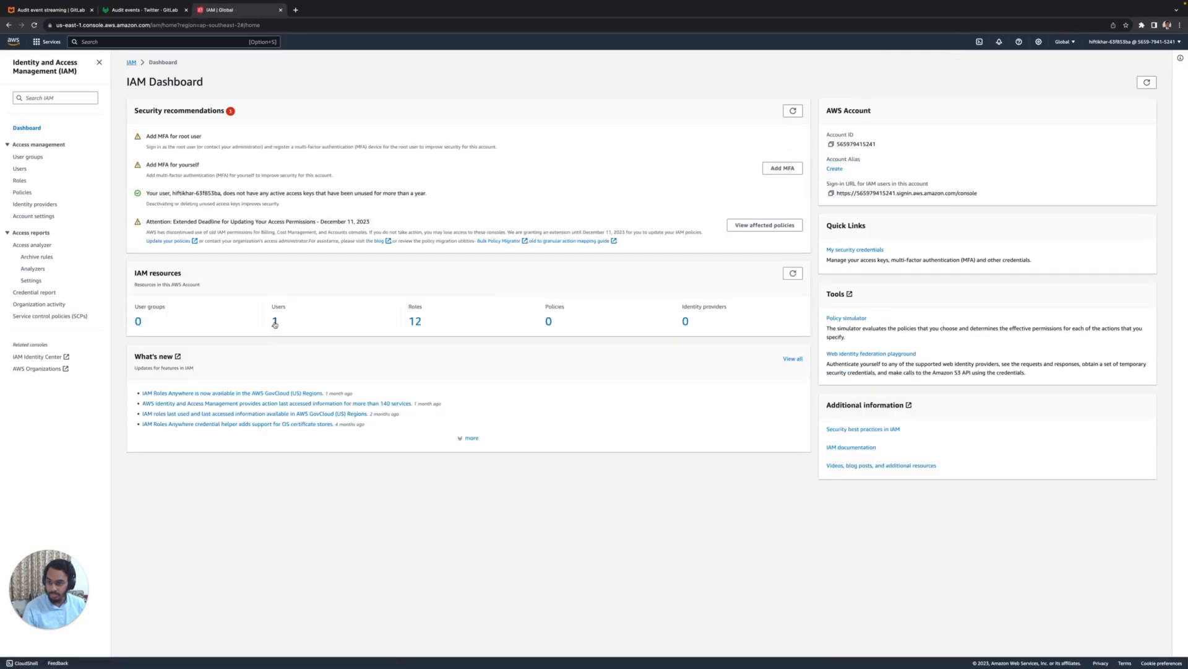
click(274, 320)
click(187, 159)
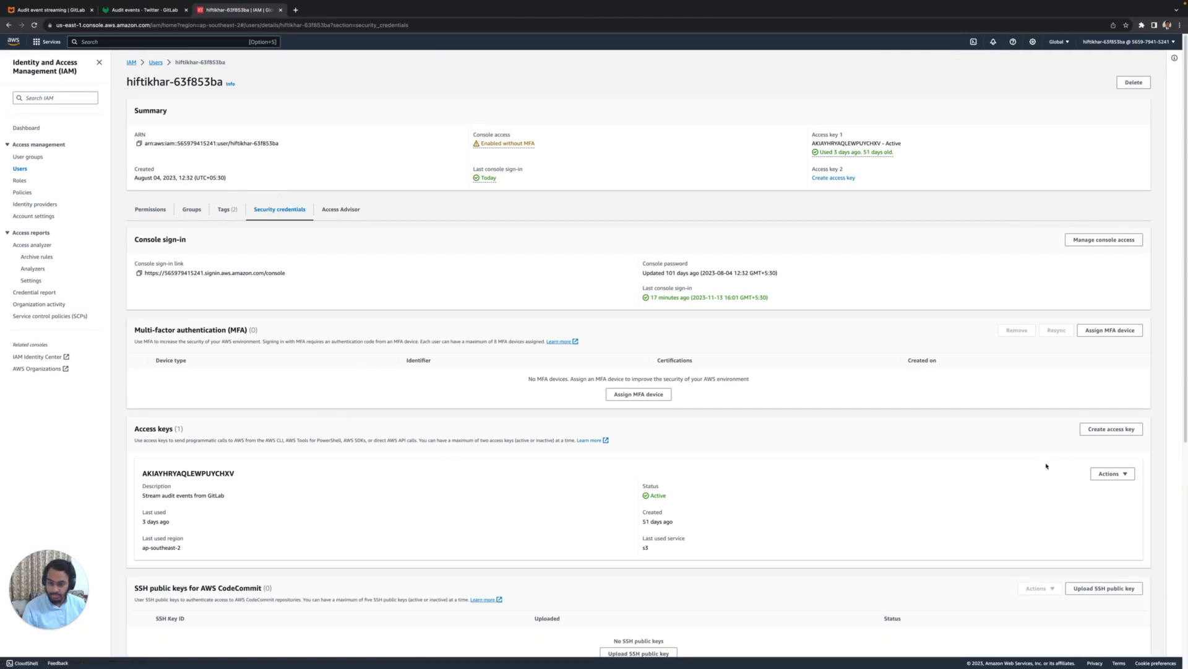
Create an access key for an application running outside AWS, with the description "Demo for AWS S3 audit events streaming"
click(1119, 431)
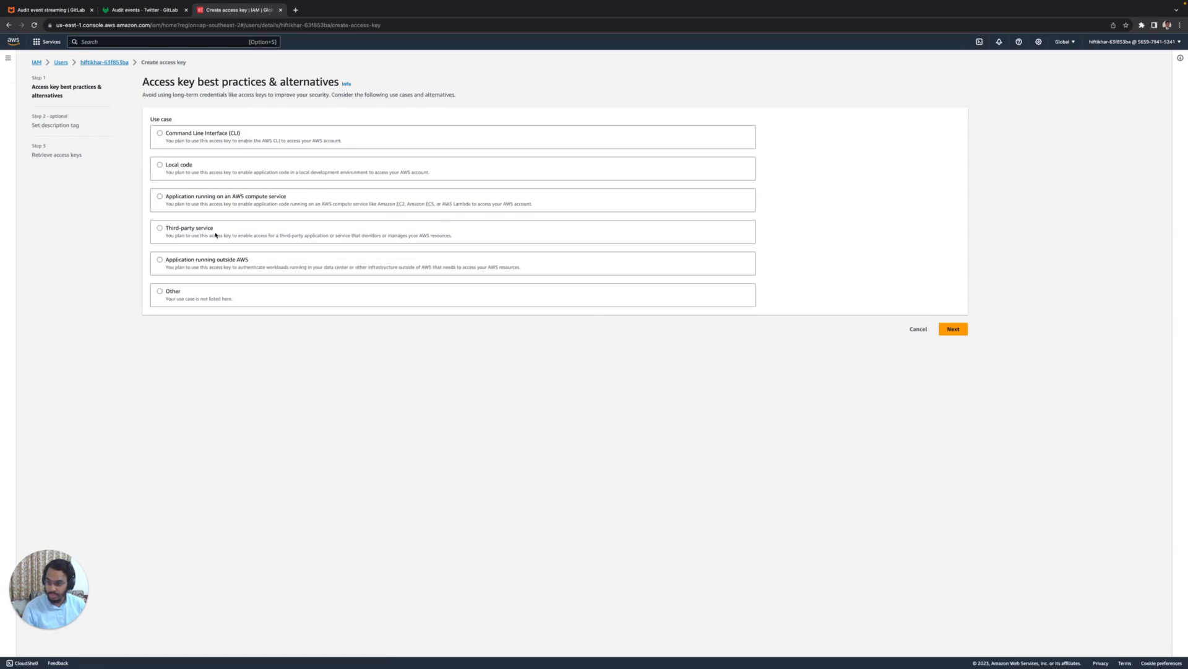
click(208, 259)
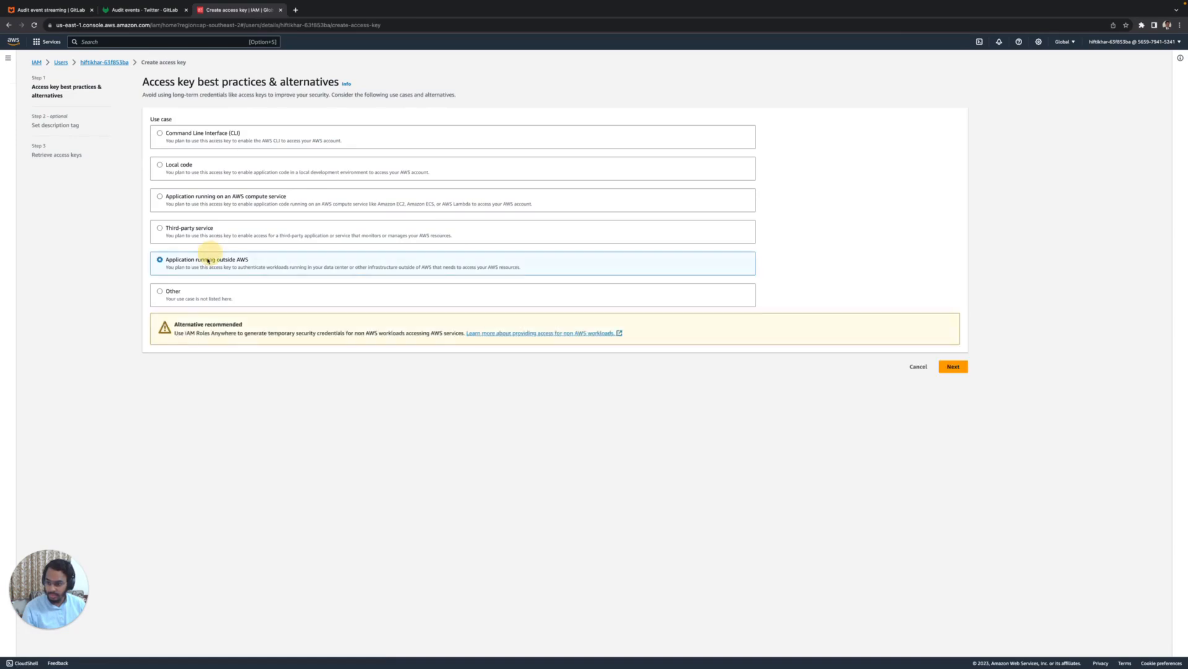
click(963, 368)
click(188, 134)
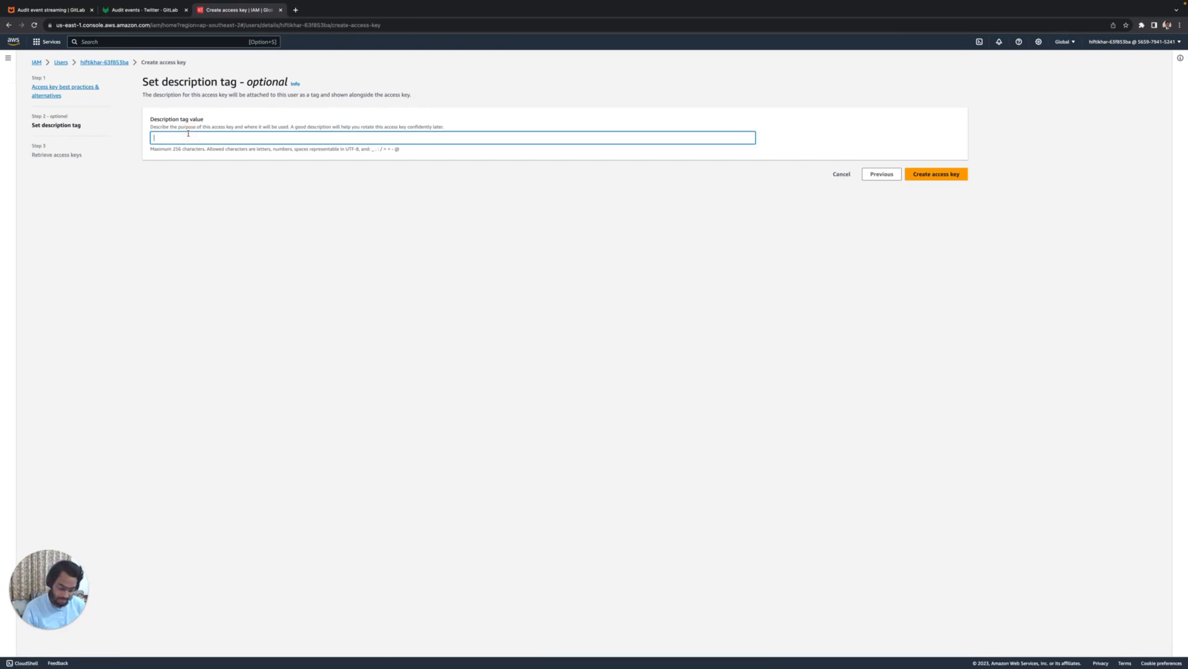
text(Demo for AWS S3 audit event streaming)
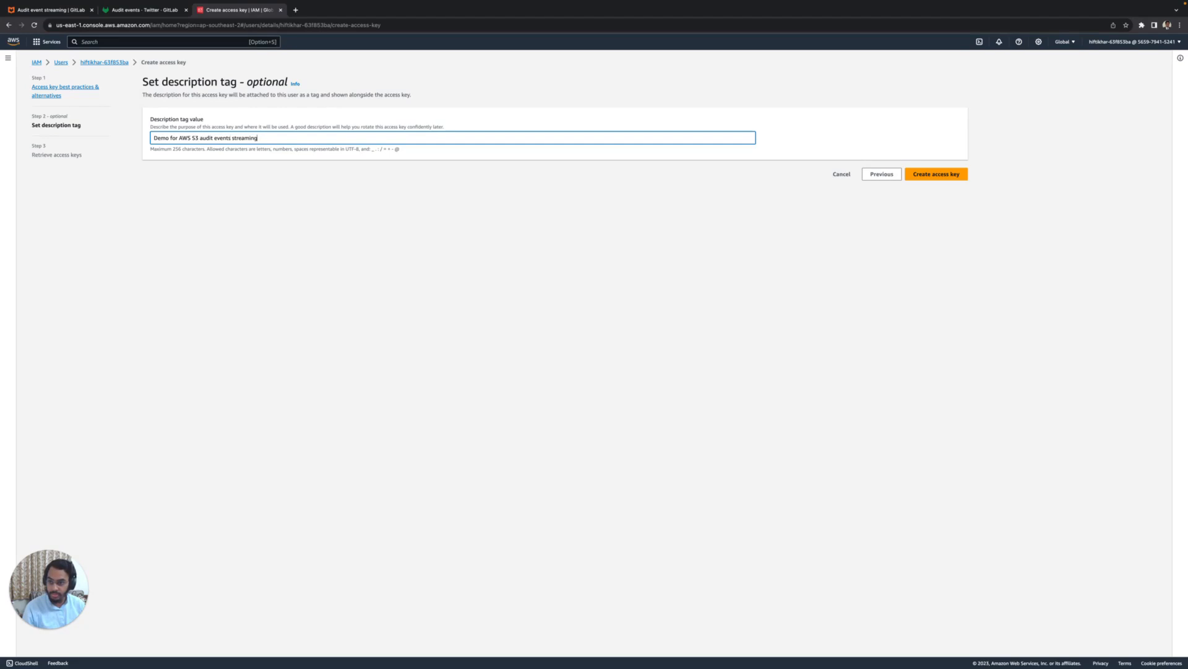
click(933, 177)
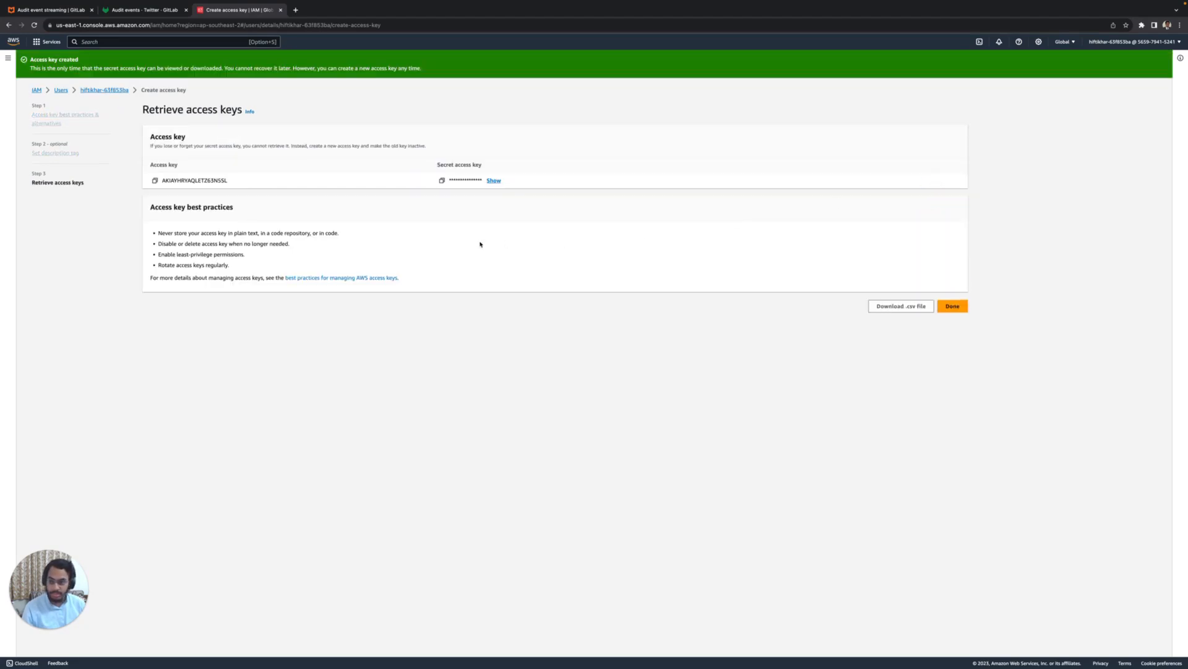
Copy the new secret access key from AWS into the Secret Access Key field of the GitLab destination form
click(441, 181)
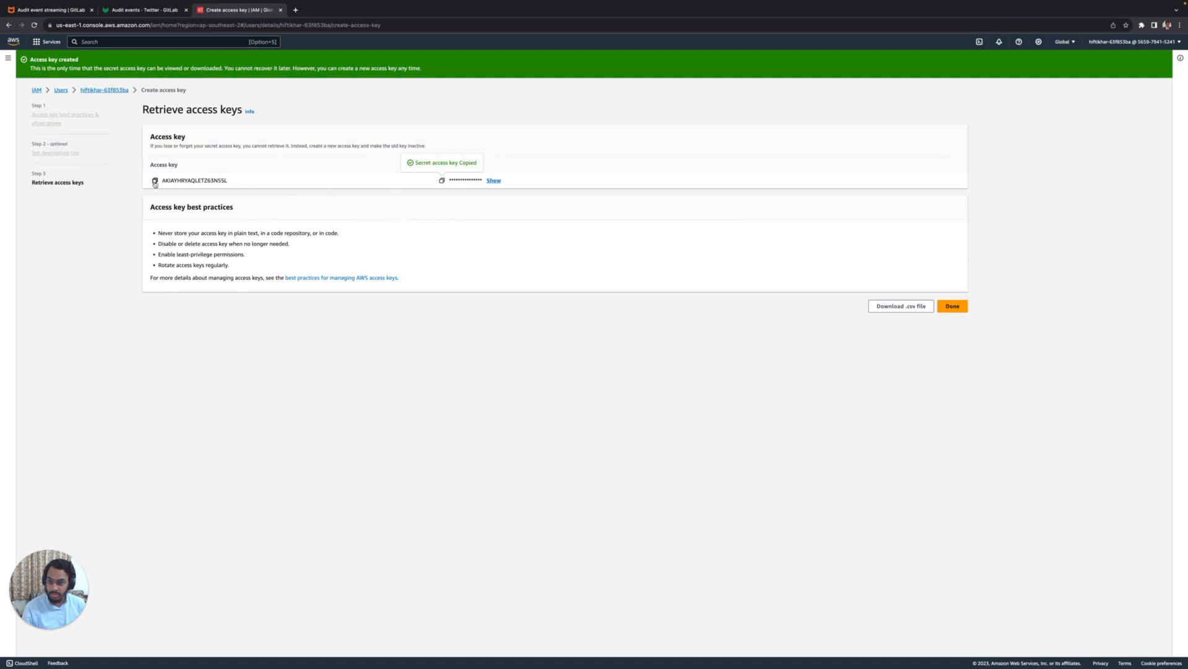
click(130, 11)
click(514, 416)
key(super+v)
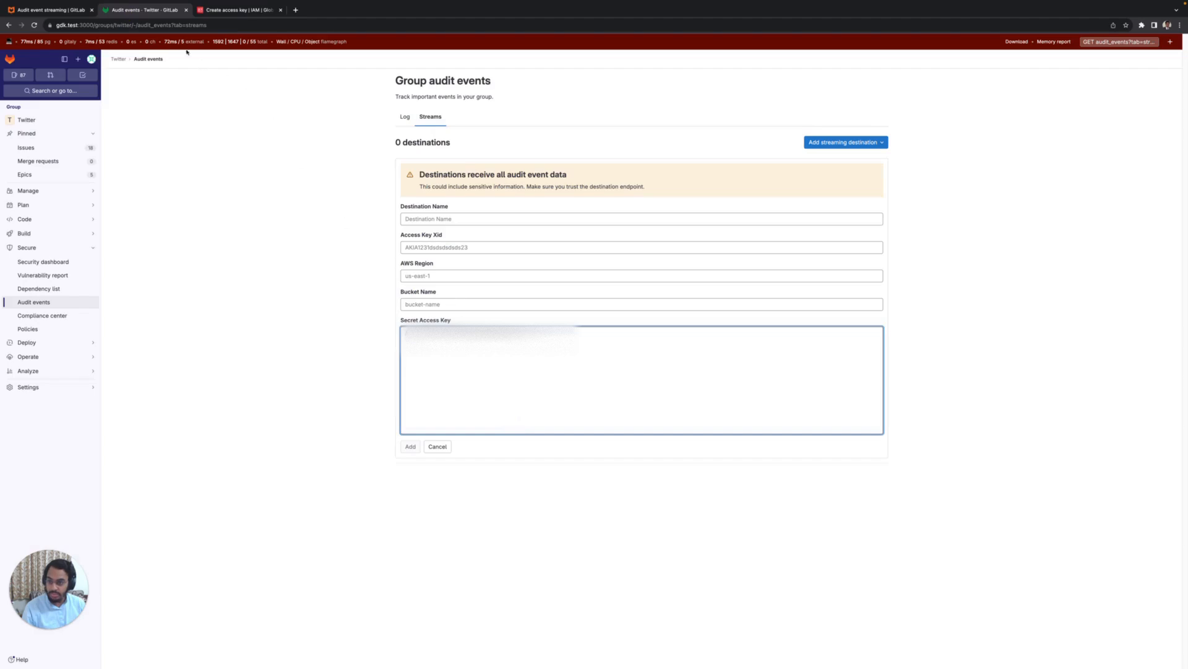
Copy the new access key ID from AWS into the Access Key Xid field of the GitLab destination form
click(52, 10)
click(267, 13)
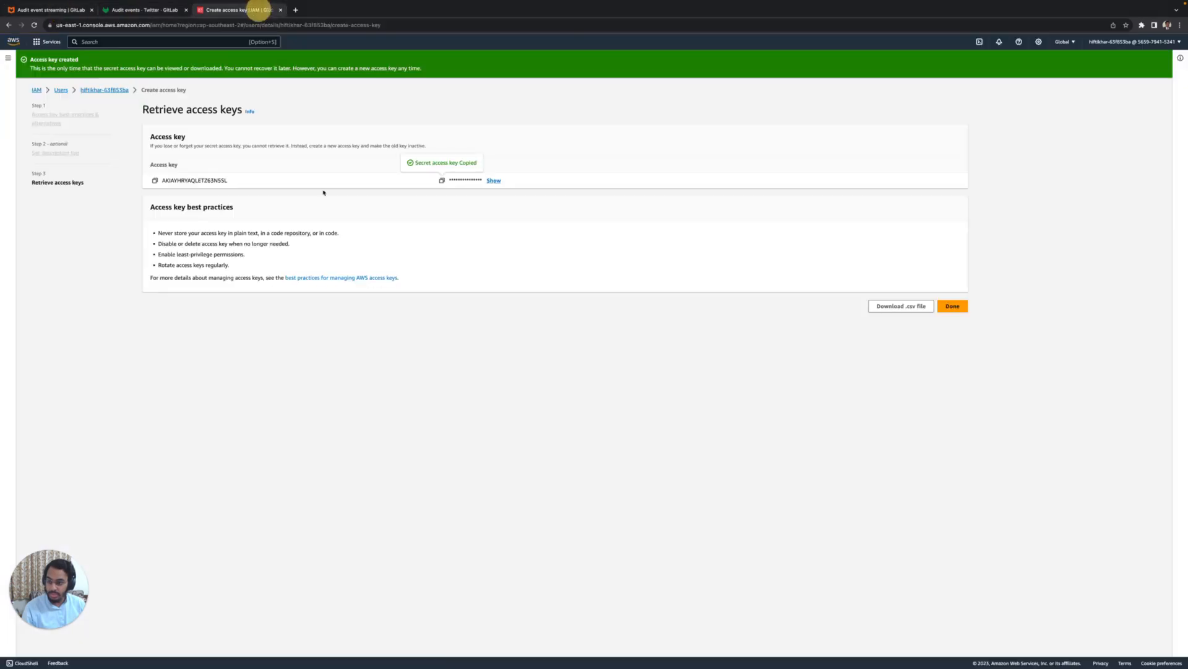
click(154, 180)
click(145, 10)
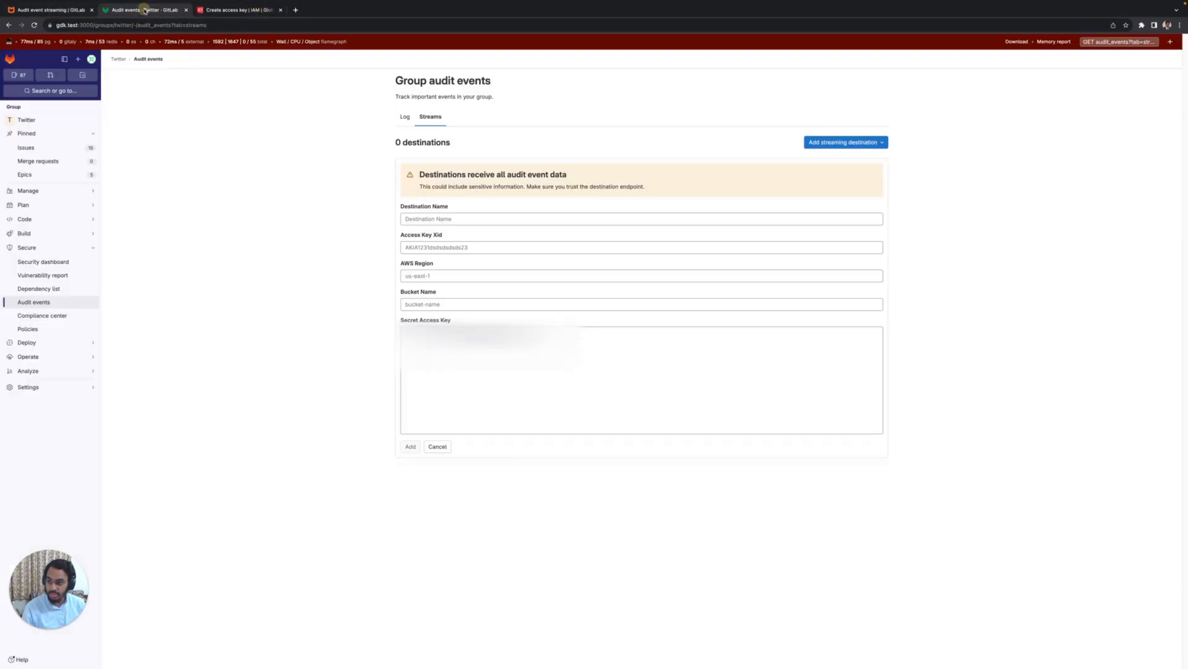
click(431, 247)
key(ctrl+v)
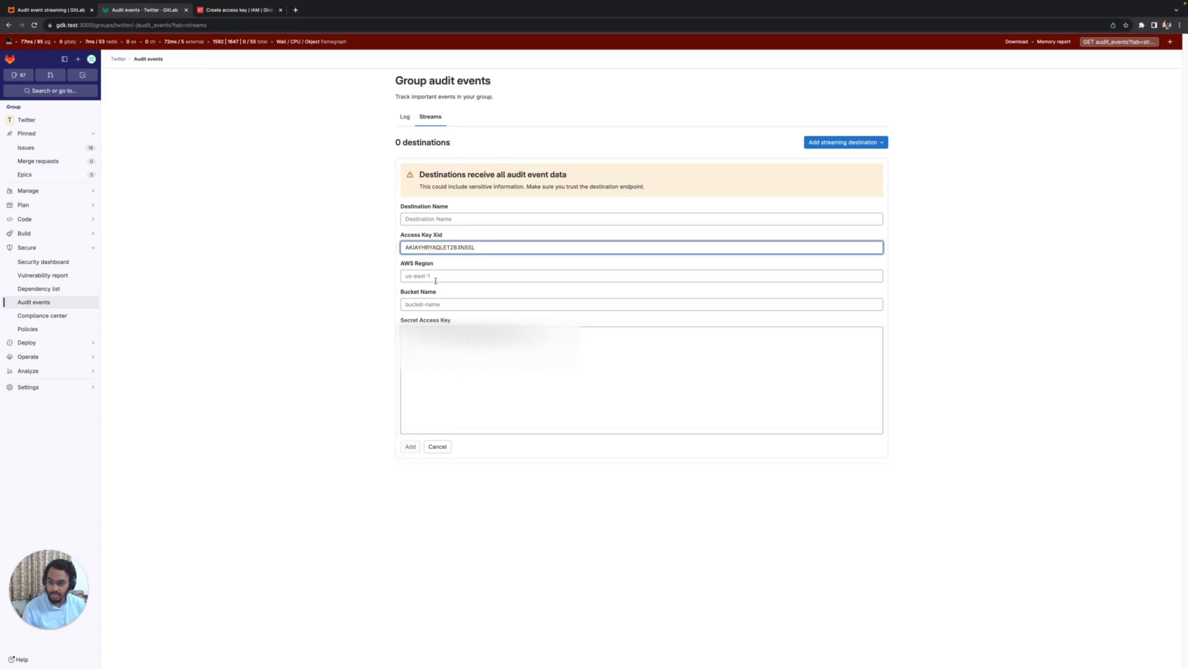
click(355, 255)
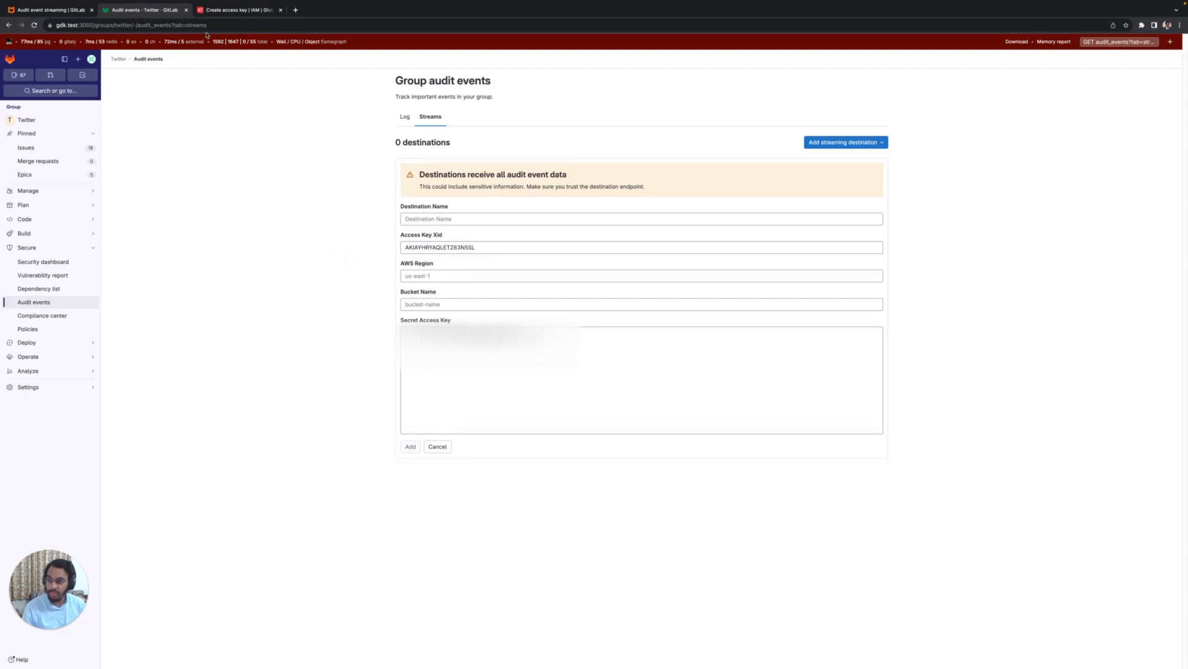
Finish the access key creation in the AWS console, continuing without viewing or downloading the secret key
click(218, 11)
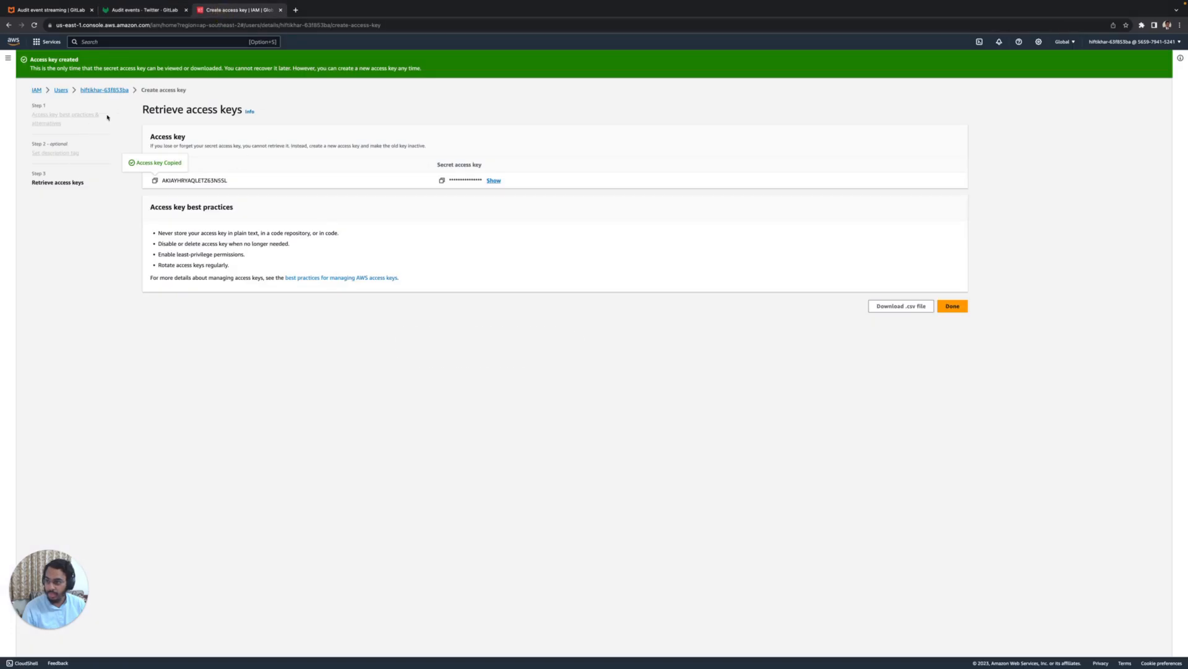
click(952, 308)
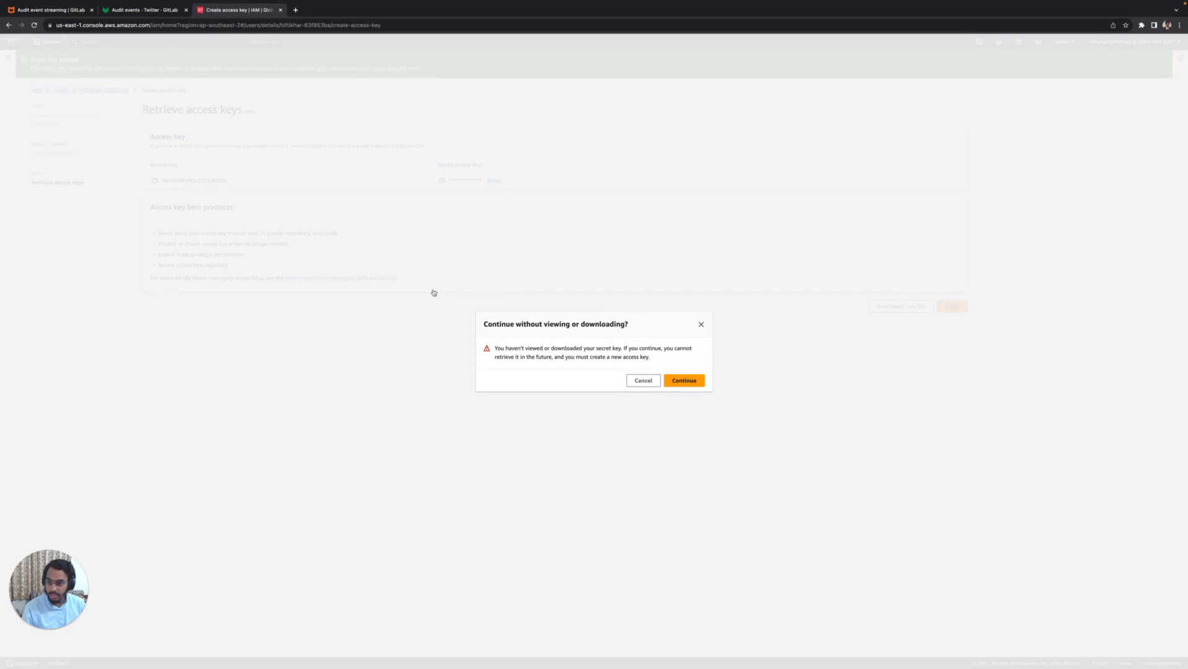
click(686, 380)
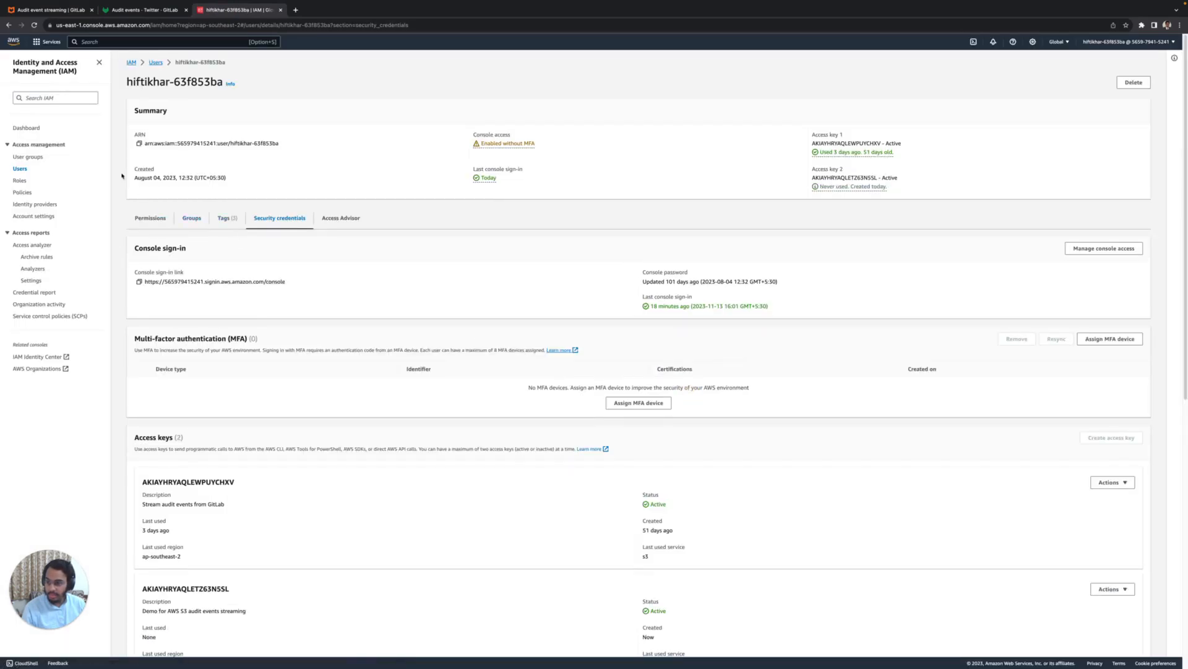
Go to the Amazon S3 service and start creating a new bucket
click(47, 41)
click(193, 198)
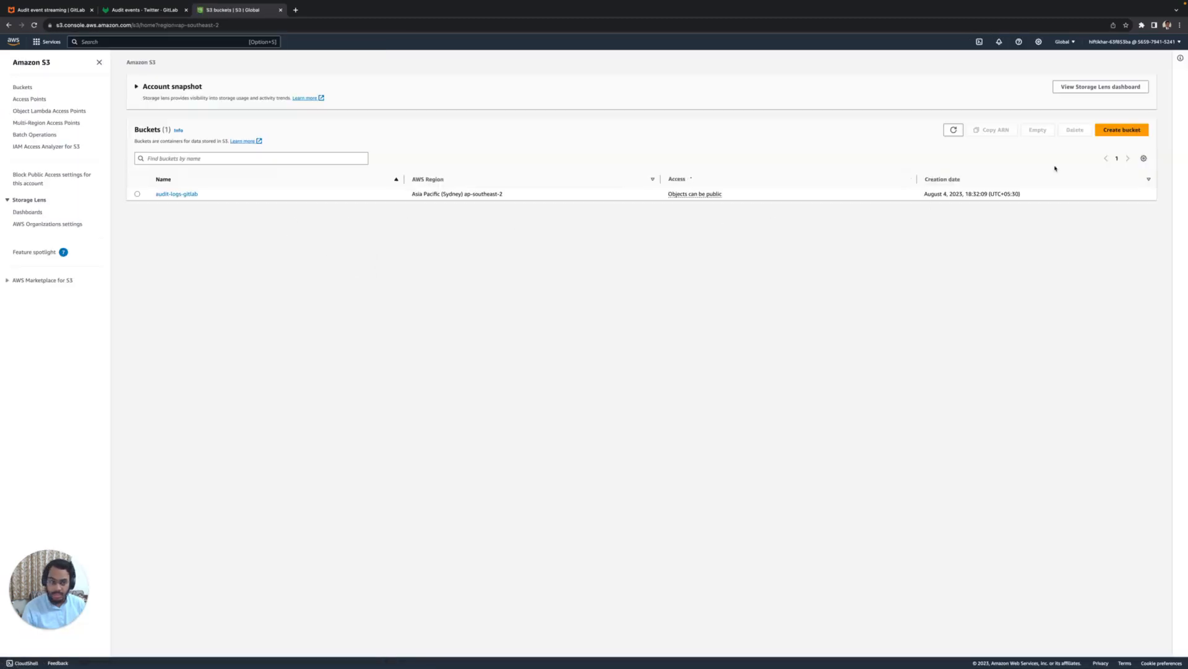
click(1111, 164)
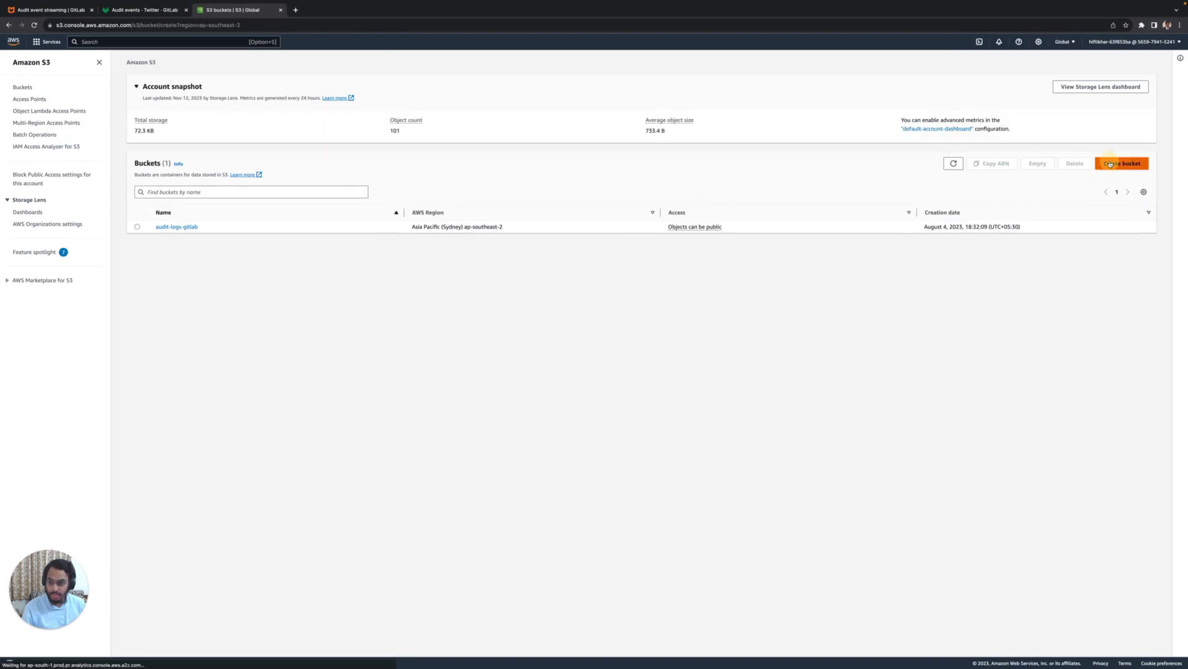
Name the bucket demo-aws-s3-audit-event-streaming, copy that name, and create the bucket with the default settings
click(105, 159)
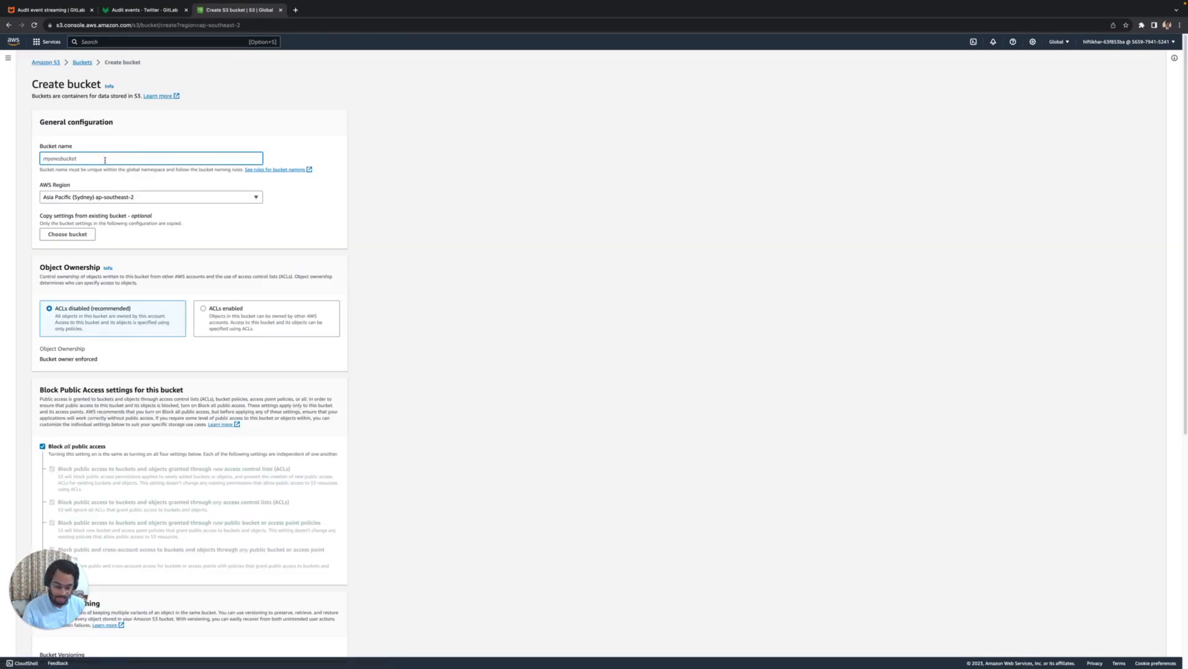
text(demo-aws-)
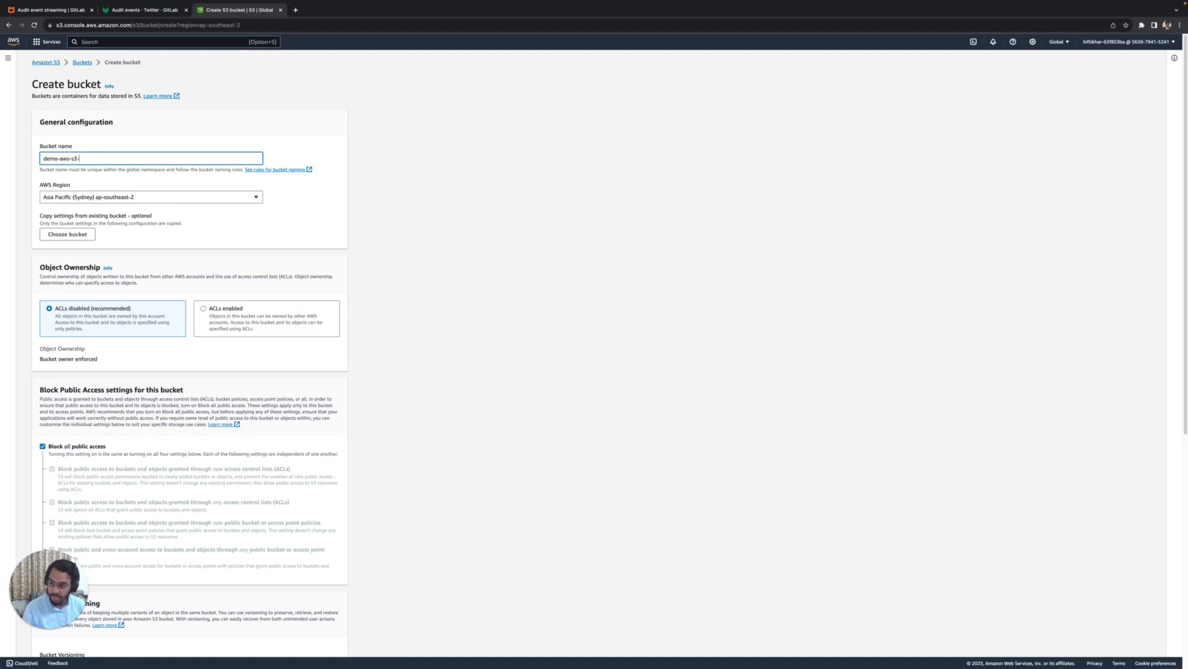
text(s3-audit-event-streaming)
key(ctrl+a)
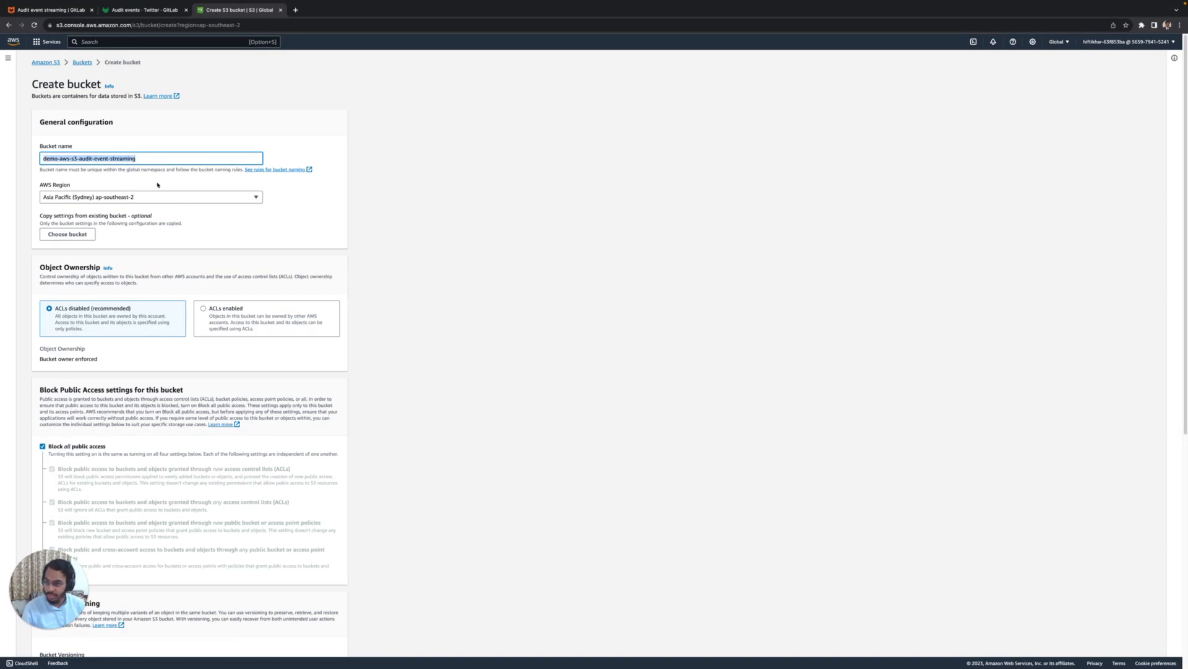
click(332, 221)
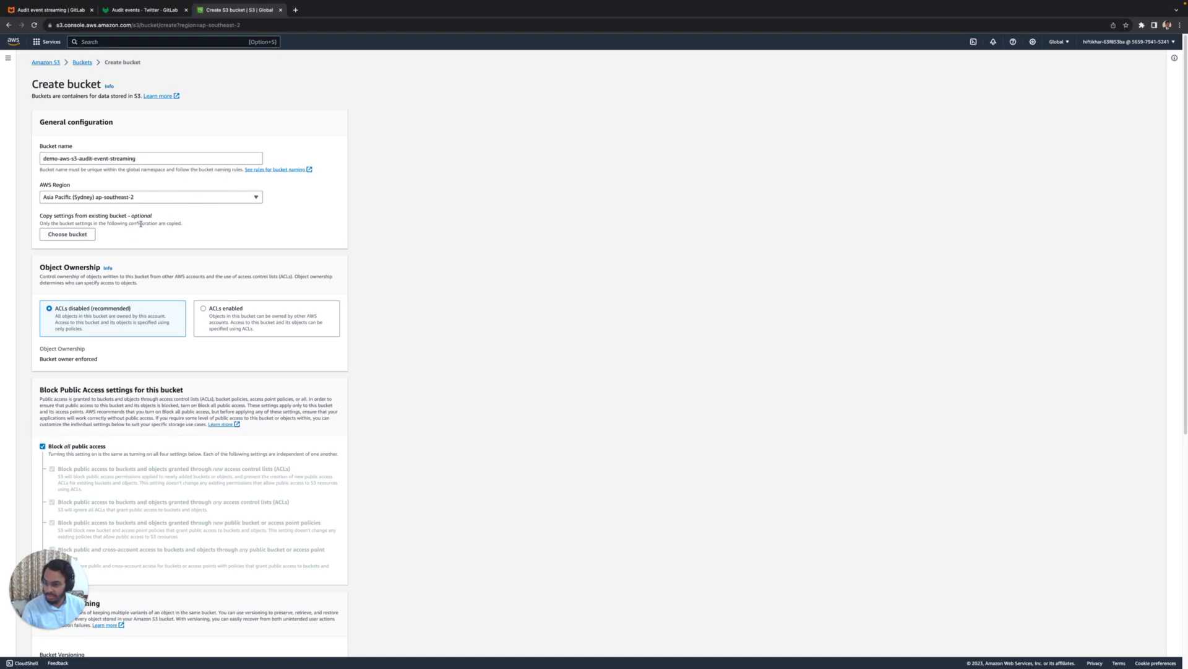
scroll(158, 474, down, 10)
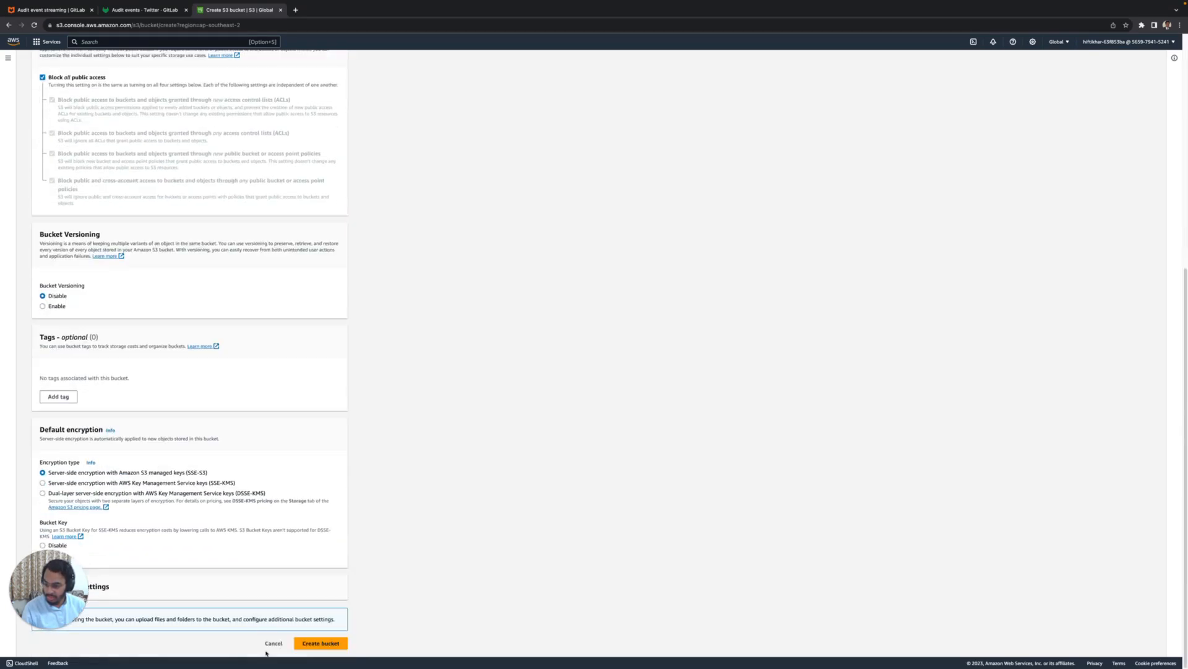
click(313, 643)
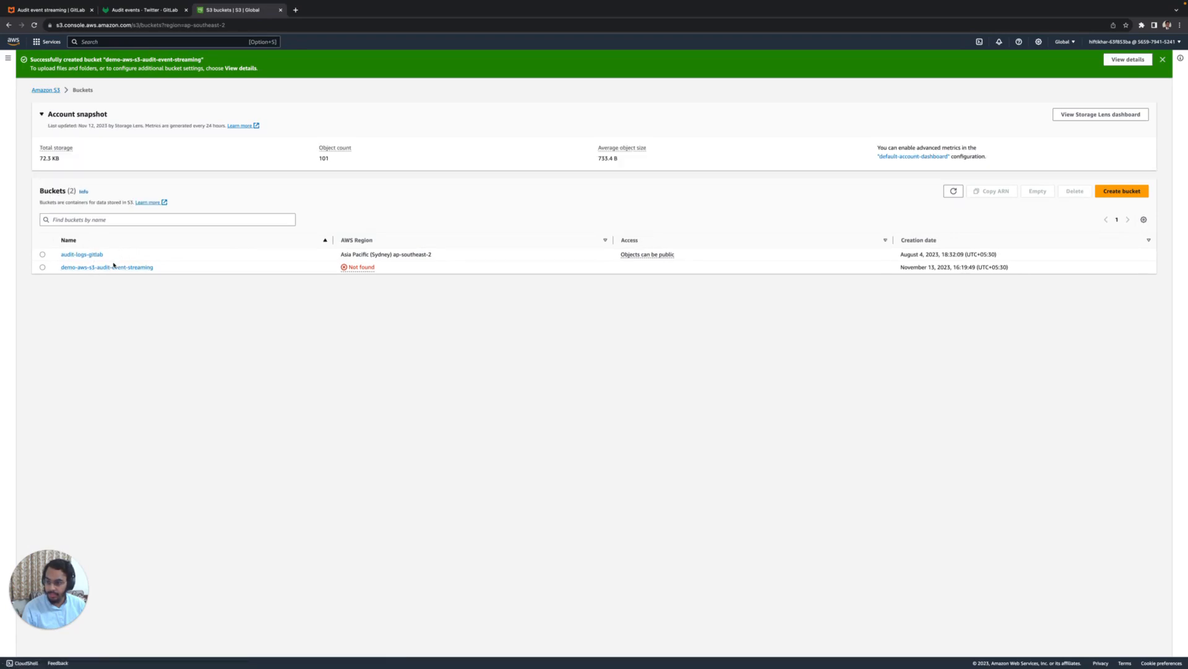
Check the objects in the demo-aws-s3-audit-event-streaming bucket and its entry in the bucket list
click(114, 267)
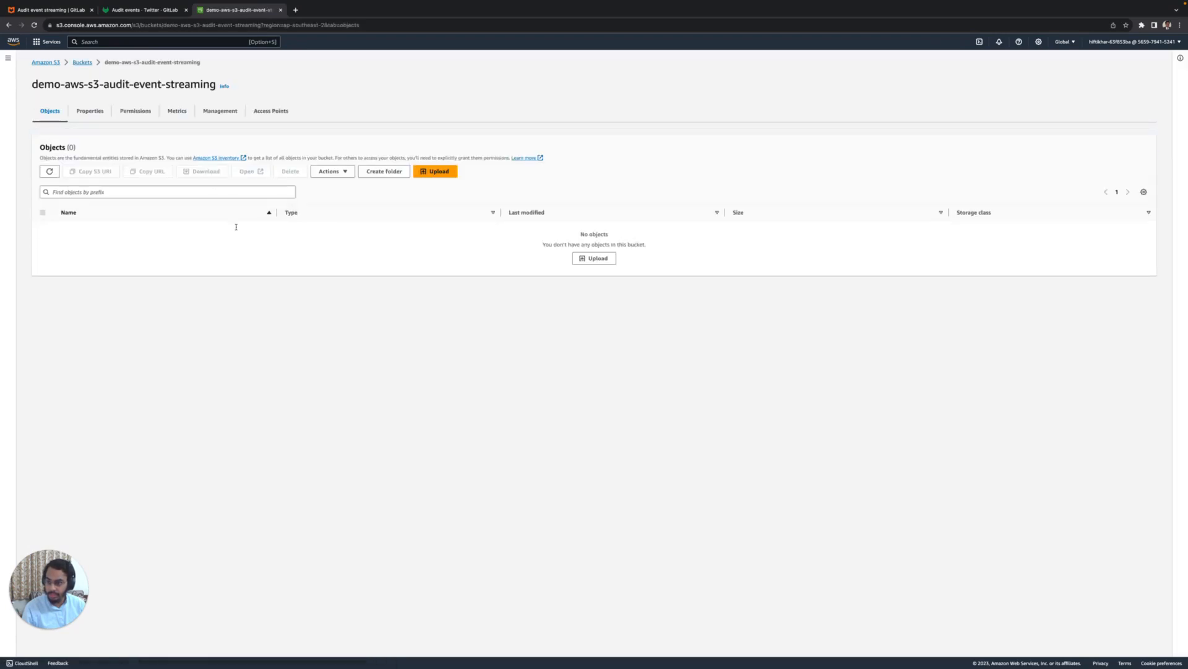
key(alt+Left)
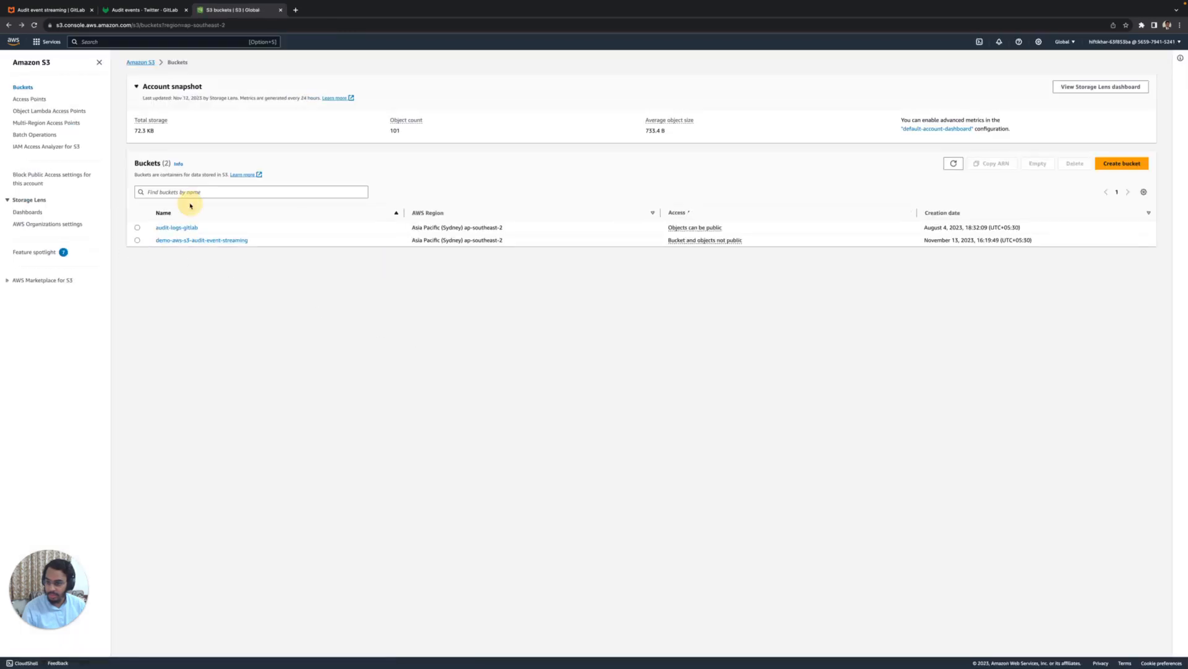
click(200, 239)
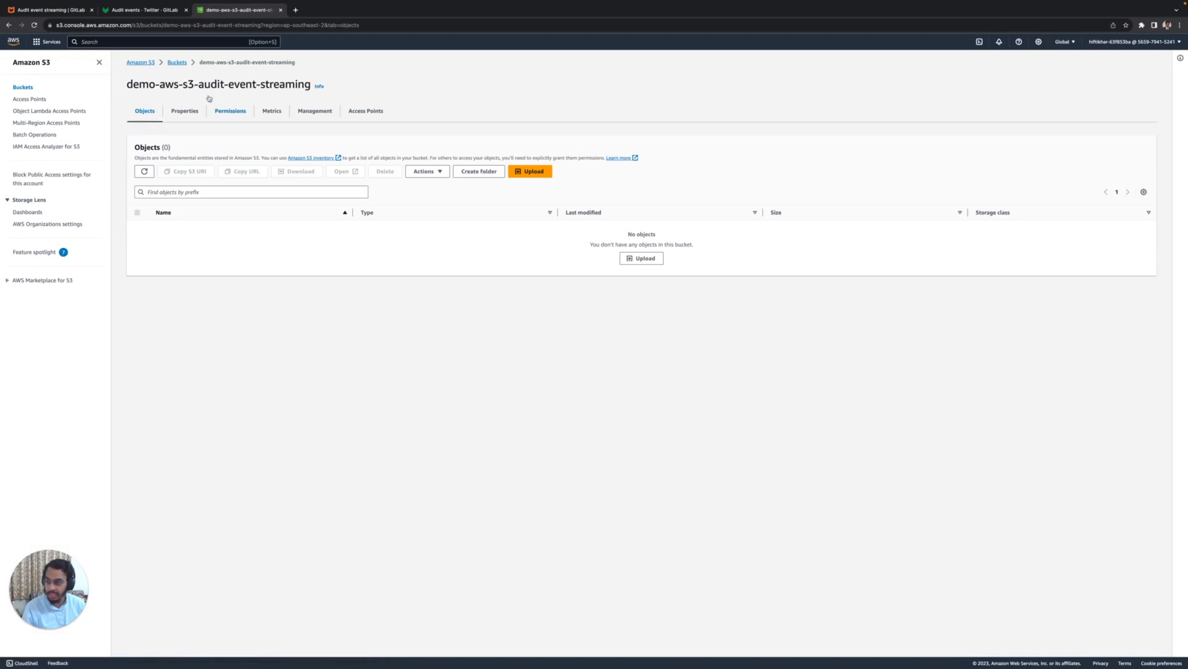
Back in the GitLab destination form, set the bucket name to demo-aws-s3-audit-event-streaming
click(134, 10)
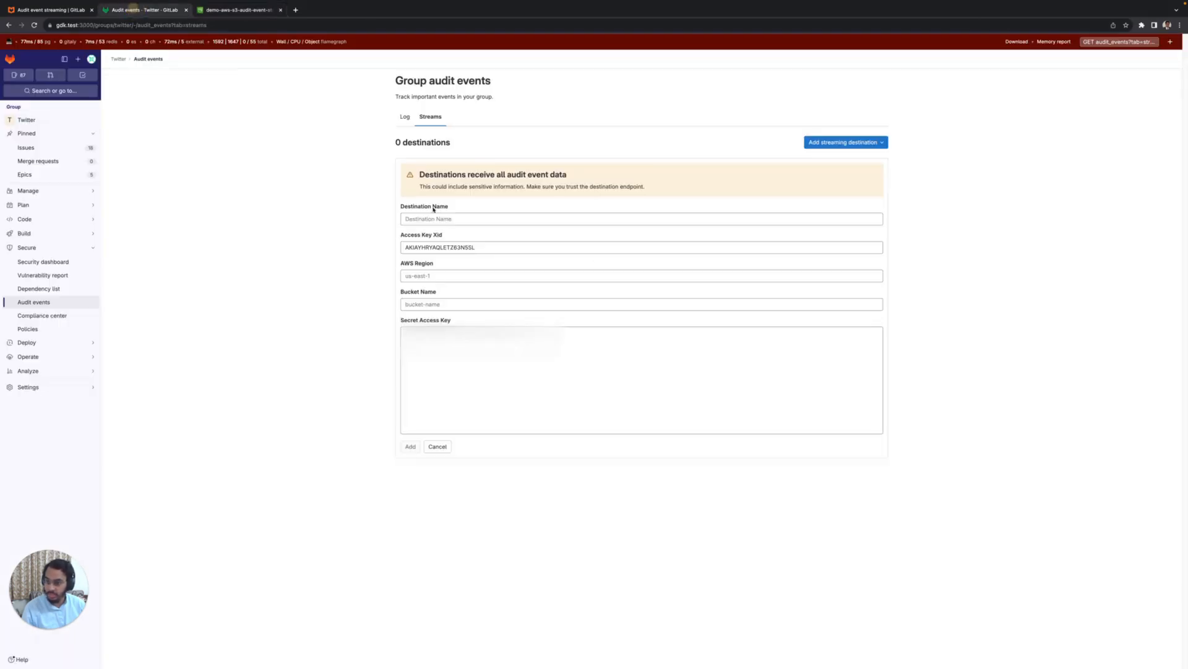
click(436, 303)
key(super+v)
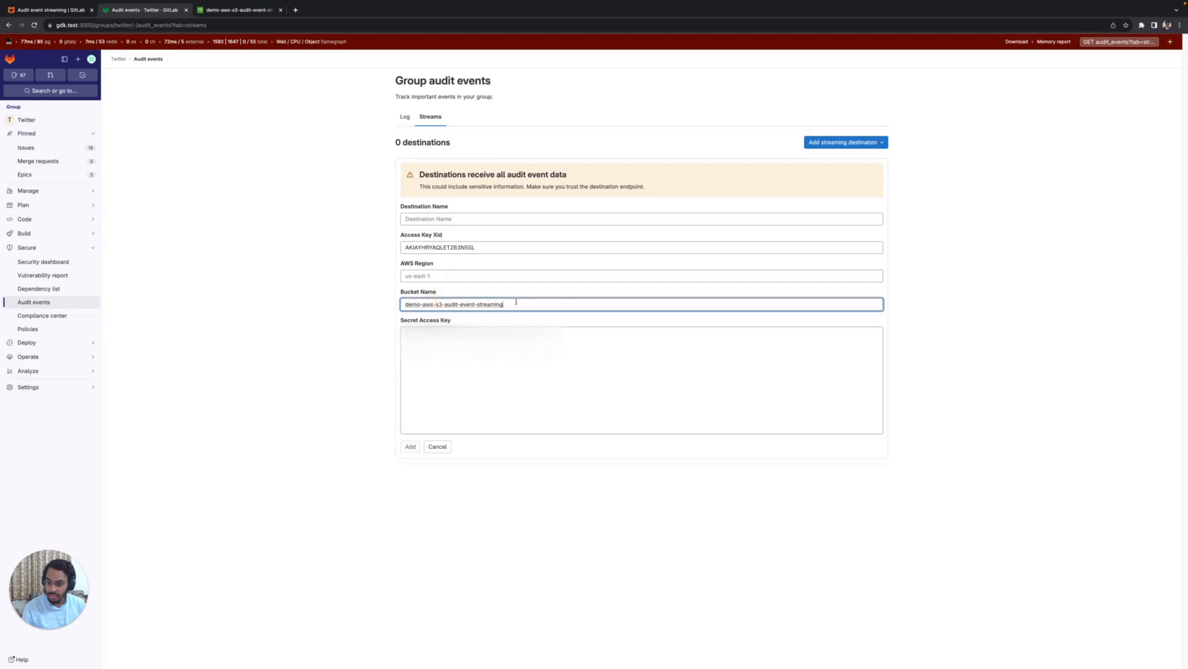
Copy the new bucket's region from the S3 bucket list and set the GitLab destination's AWS region to ap-southeast-2
click(463, 277)
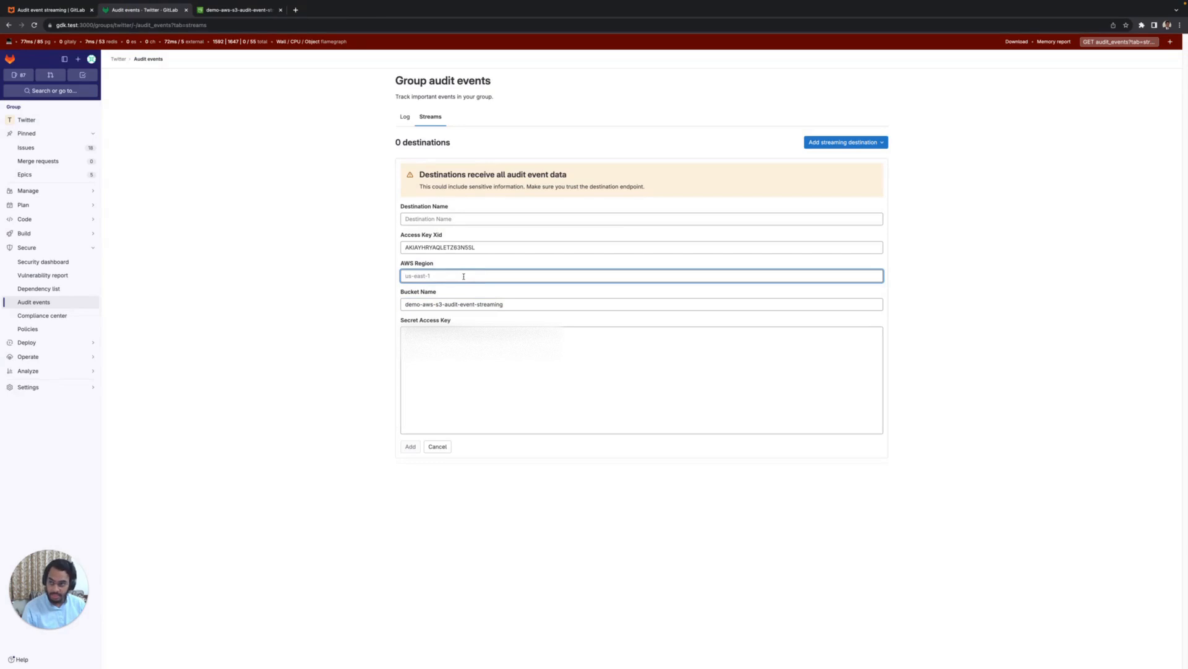
key(ctrl+Tab)
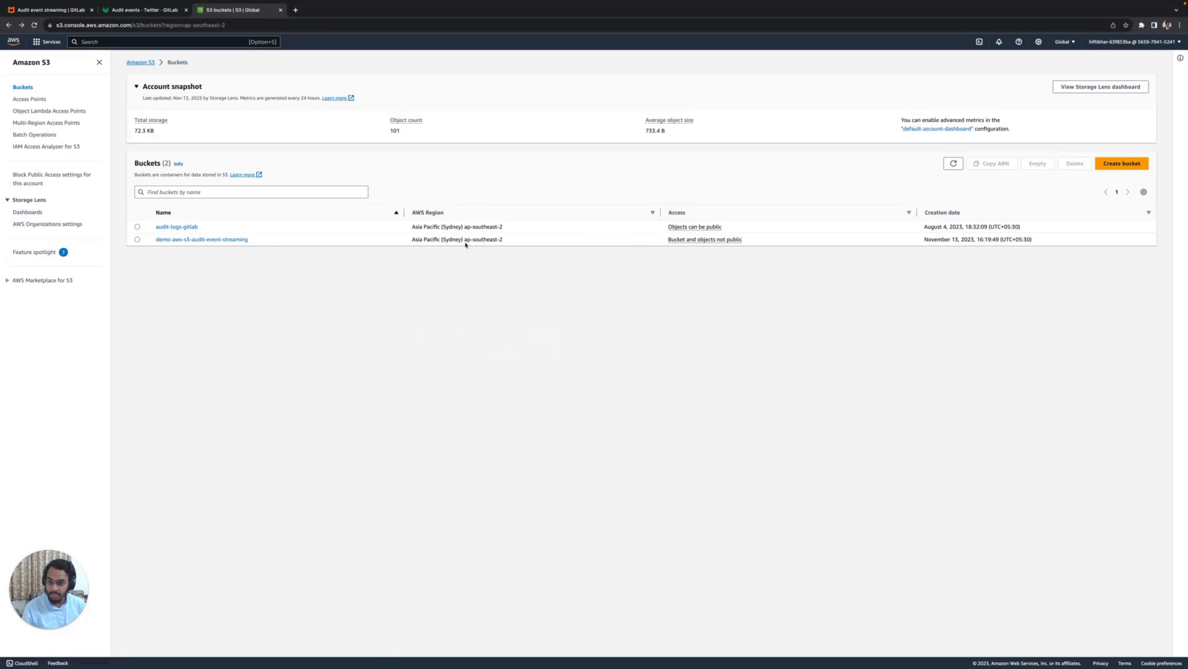
drag(465, 242, 522, 239)
key(super+c)
click(215, 238)
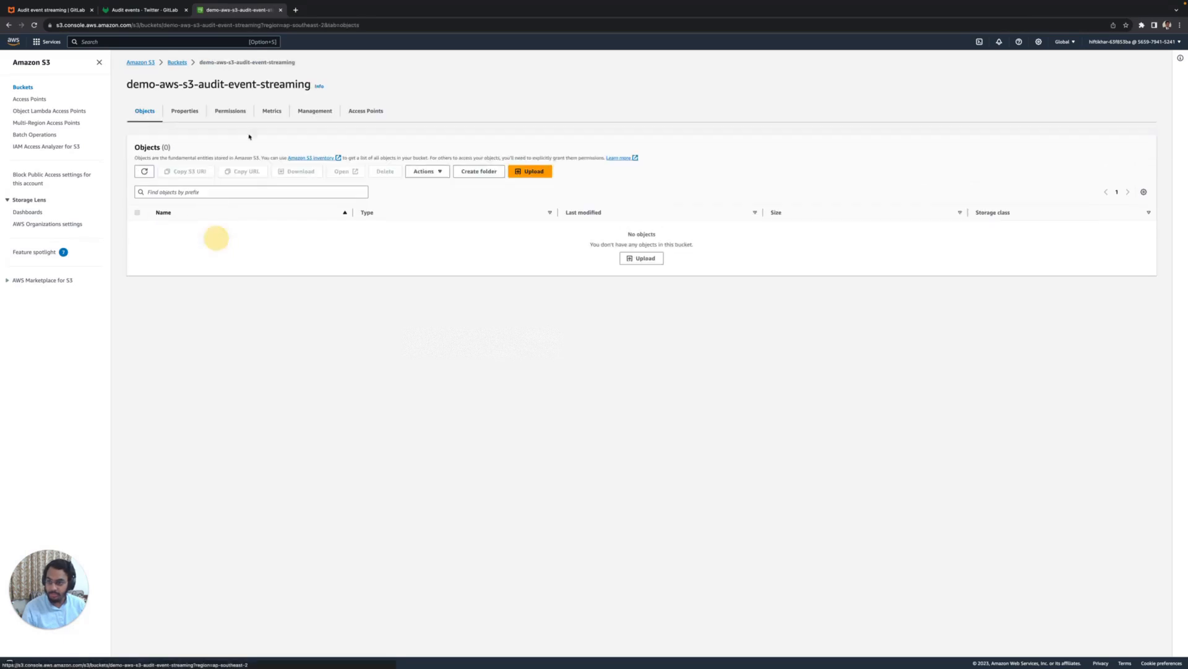
click(150, 11)
key(super+v)
Name the destination "Demo AWS S3 audit event streaming" and add it to the group's streams
click(437, 218)
text(Demo AW)
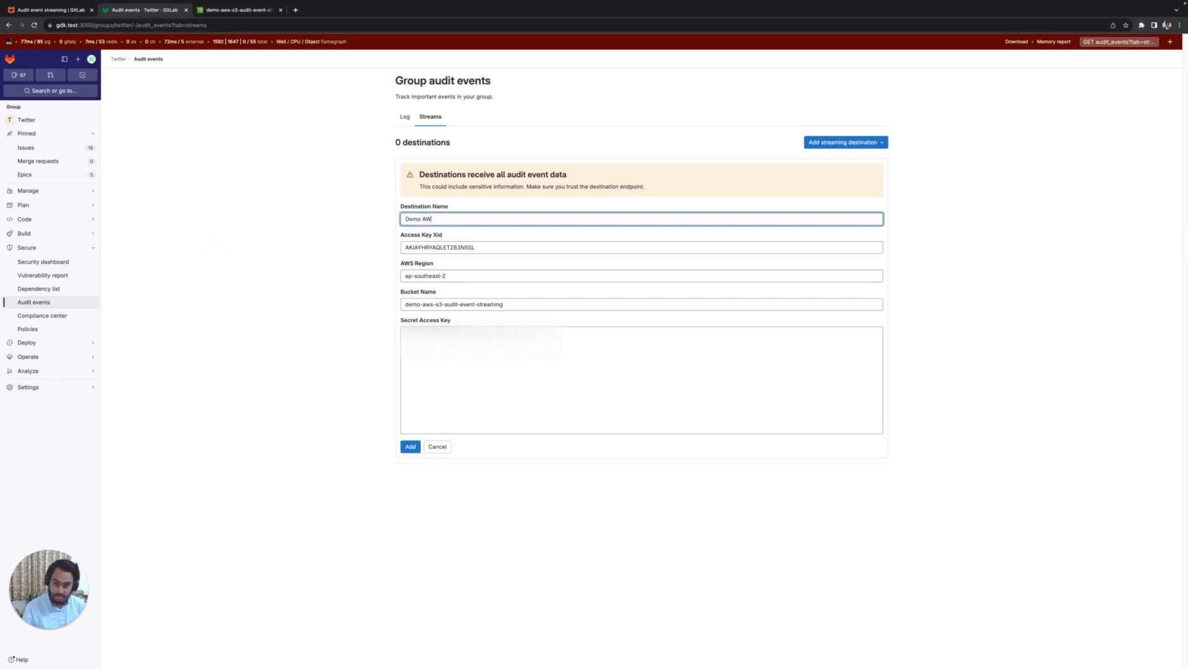
text(S S3 audit event streaming)
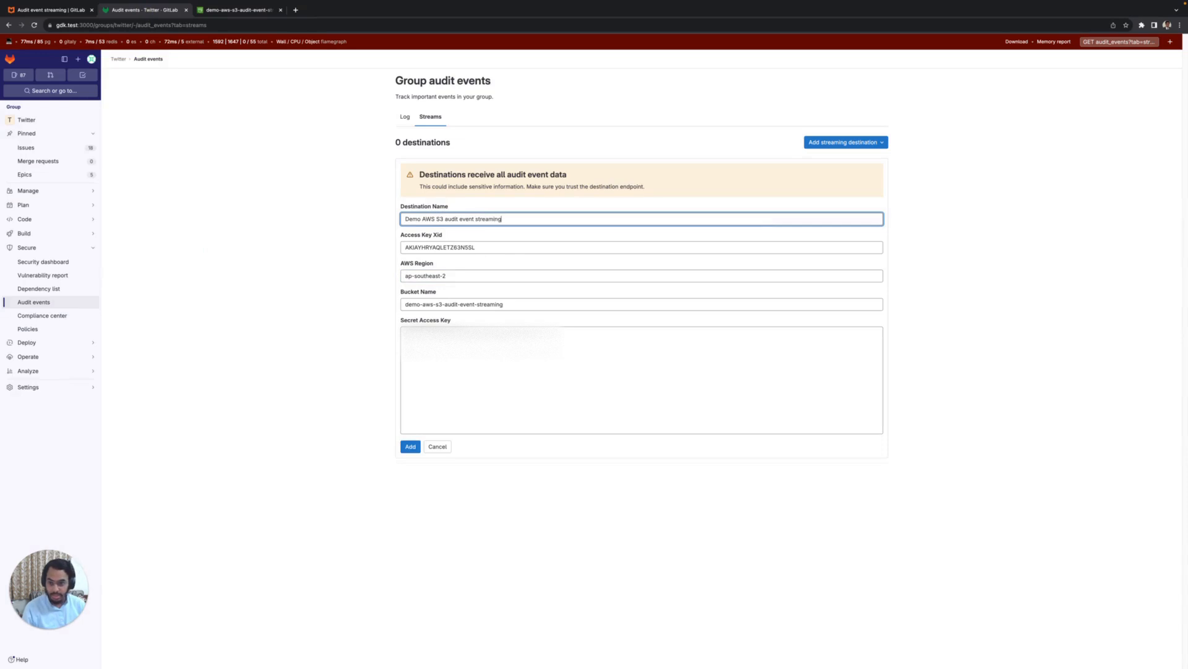
click(410, 446)
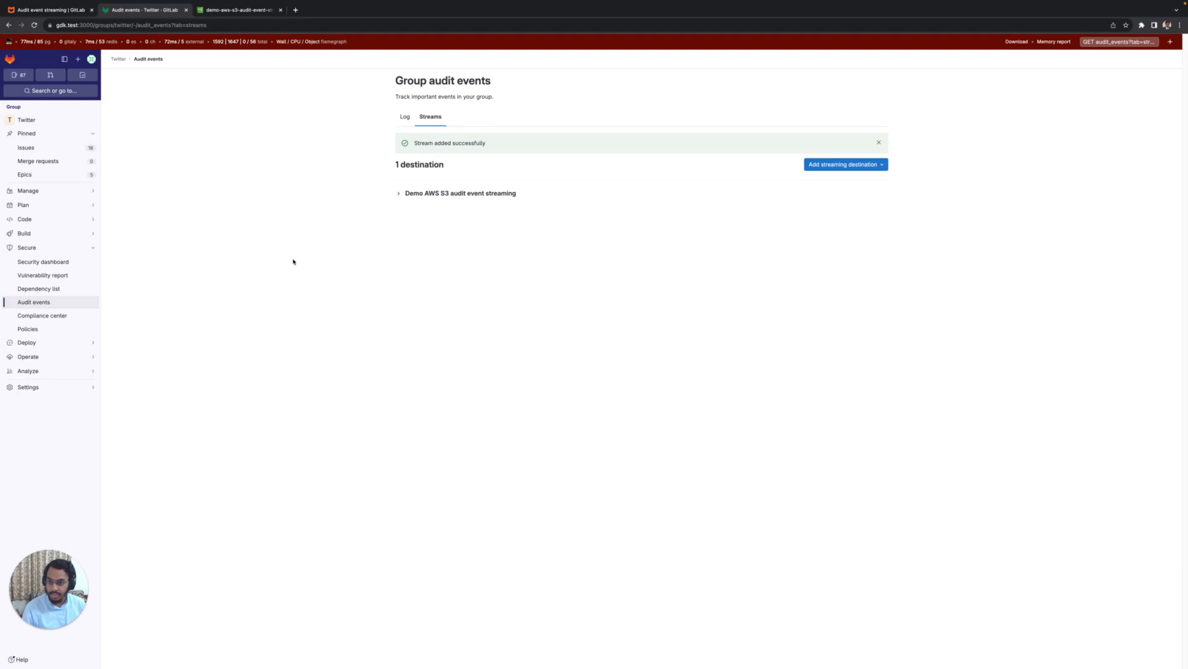
Review the details of the added streaming destination and check the S3 bucket's objects
click(433, 193)
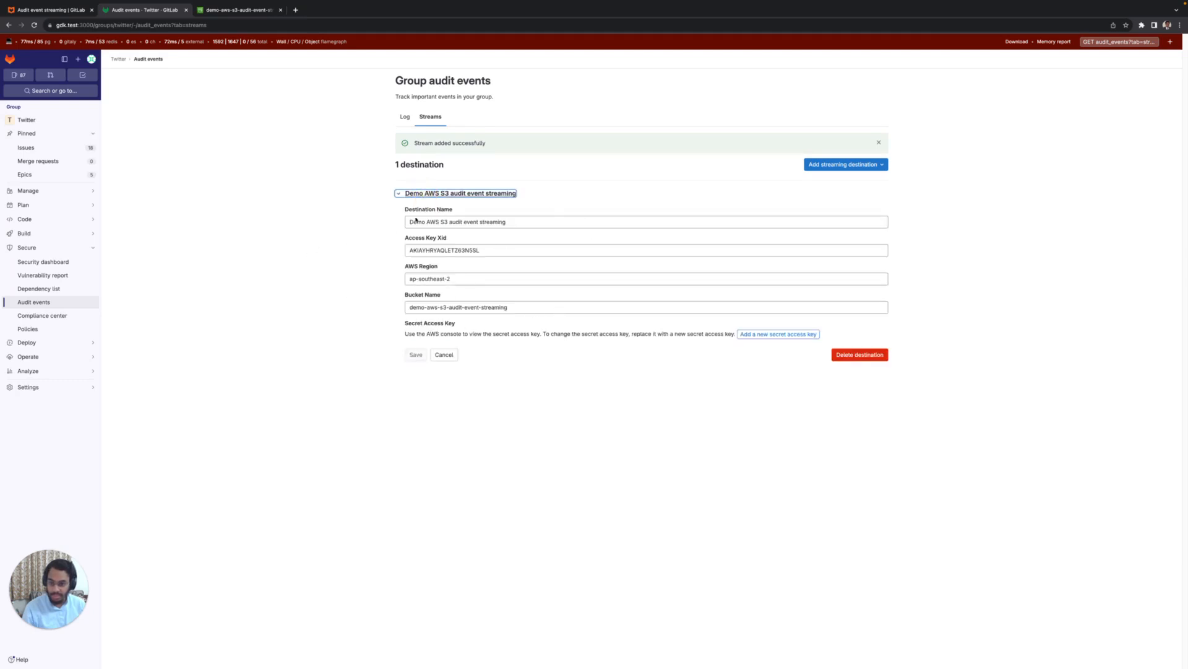
click(347, 256)
click(429, 193)
click(367, 156)
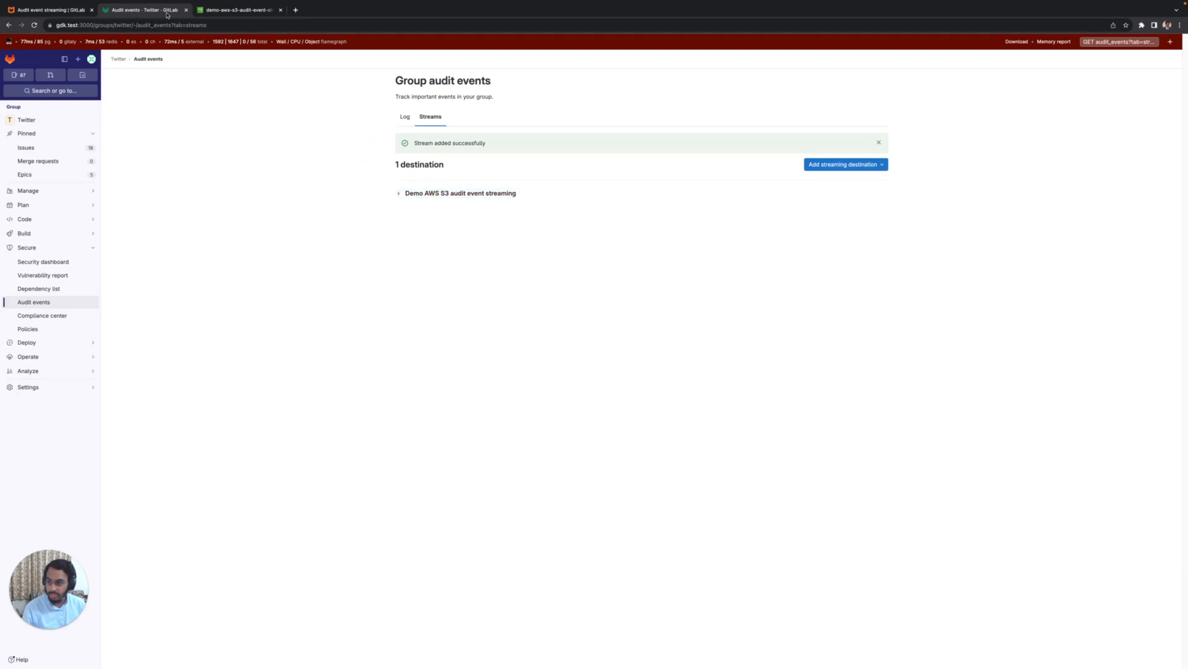
click(204, 10)
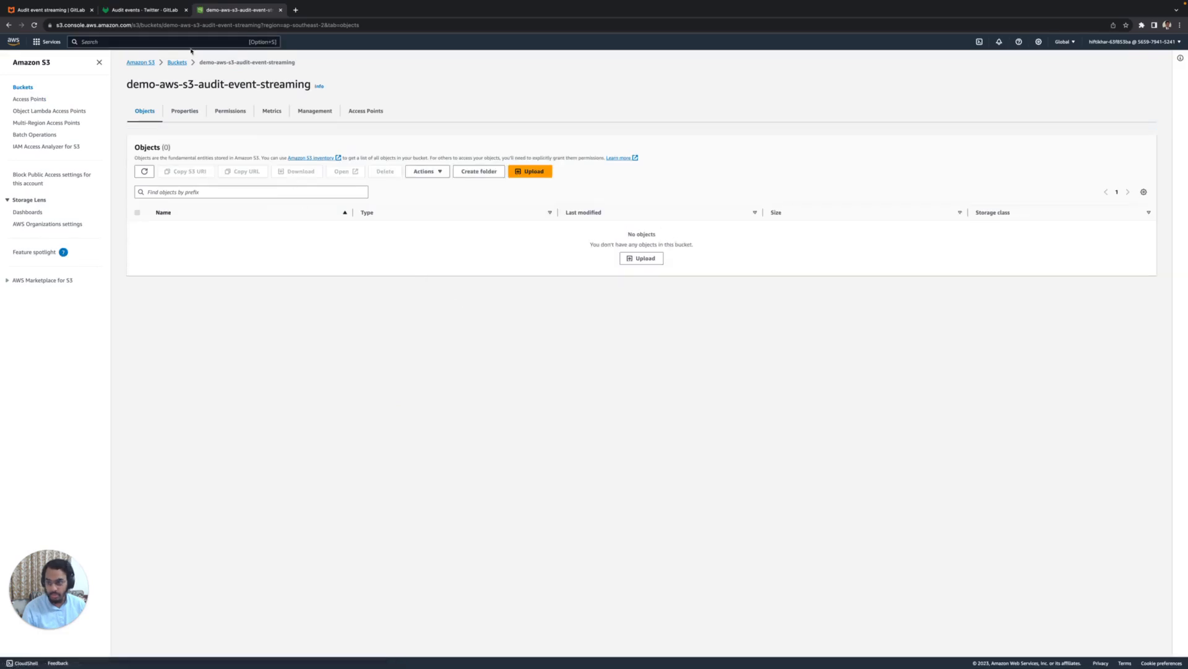
click(159, 12)
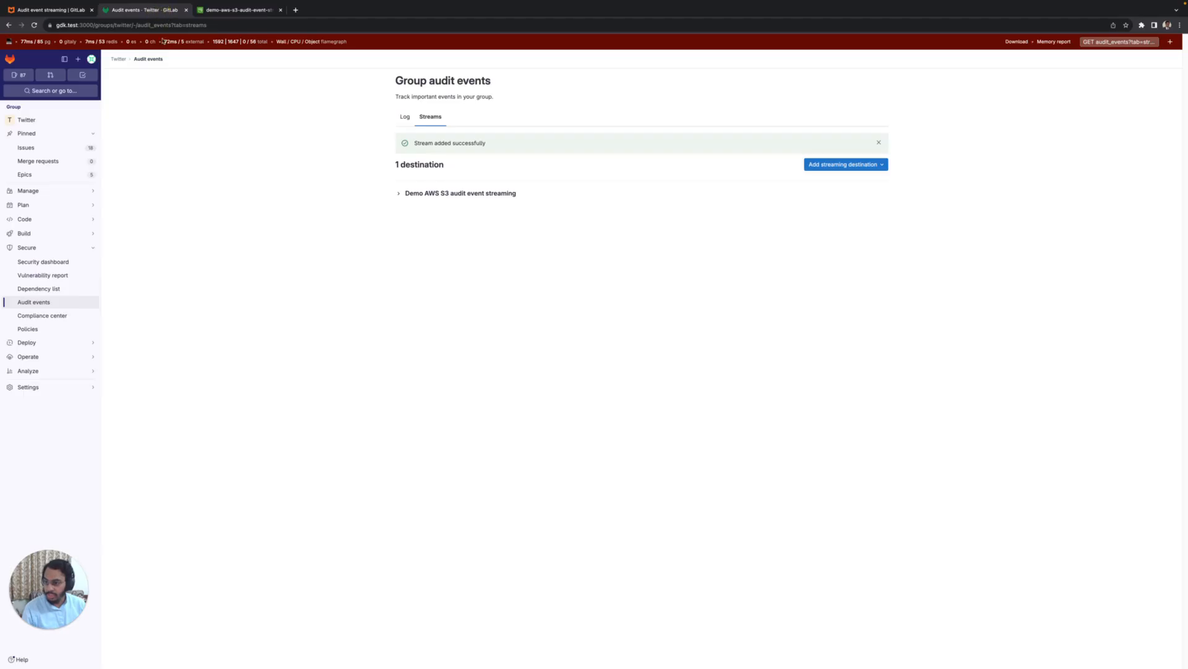
In the Twitter group's general settings, enable "Prevent approval by author" under merge request approvals and save the changes
mouse_move(72, 359)
mouse_move(37, 387)
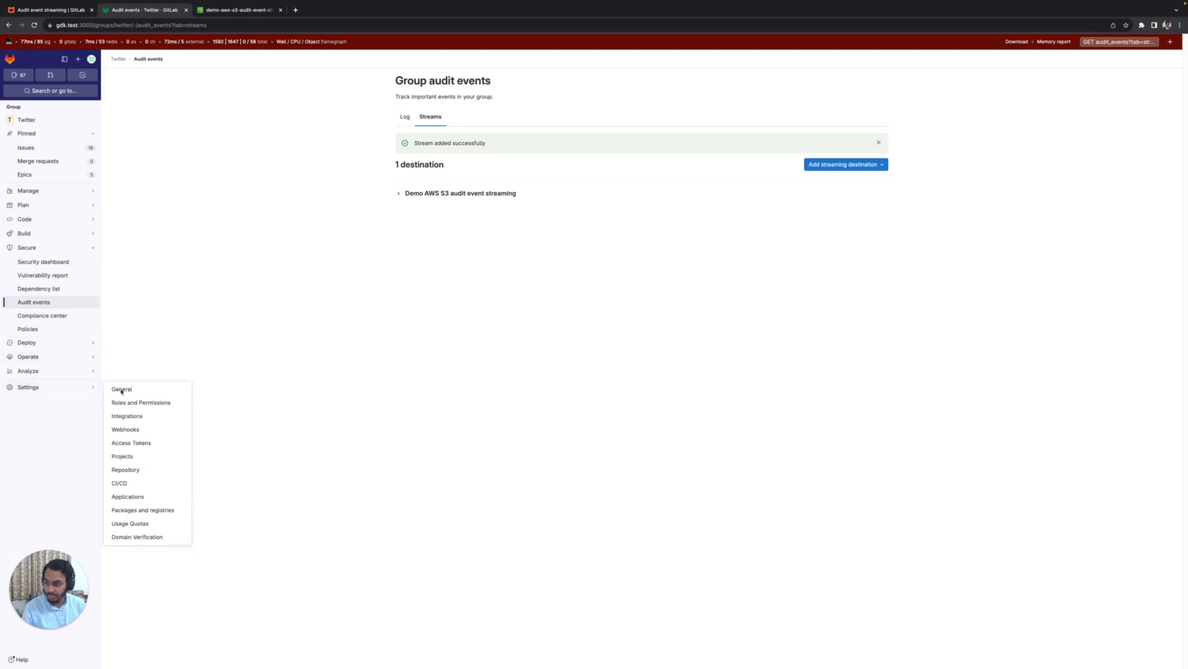
click(146, 388)
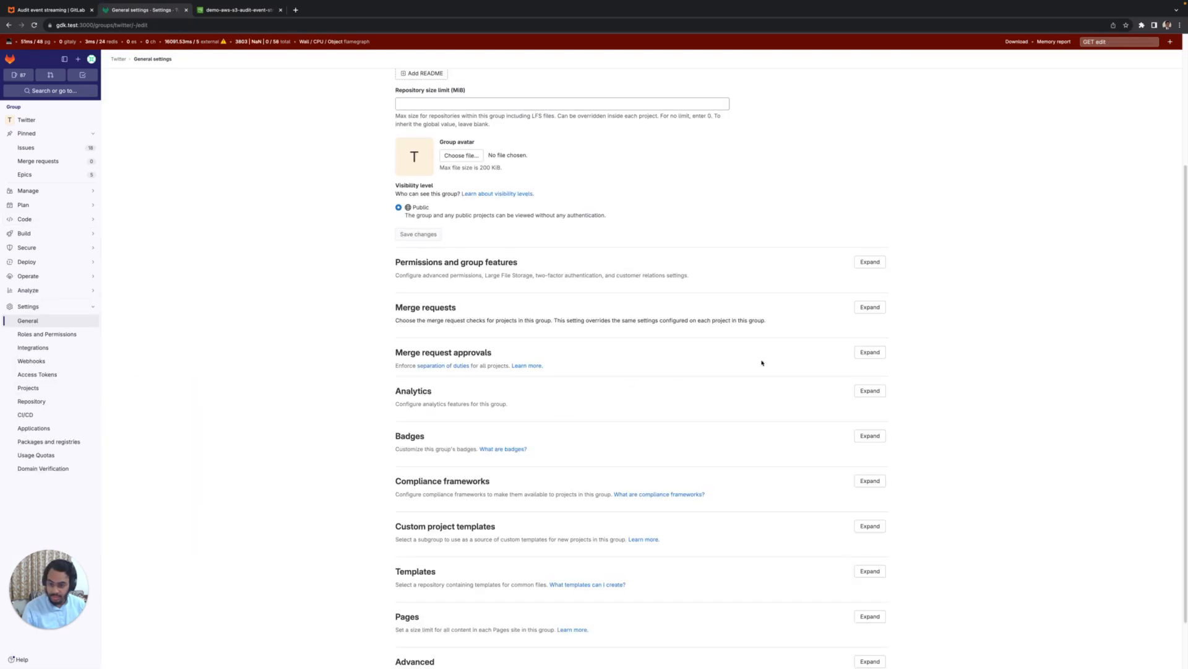
scroll(762, 363, down, 2)
click(869, 290)
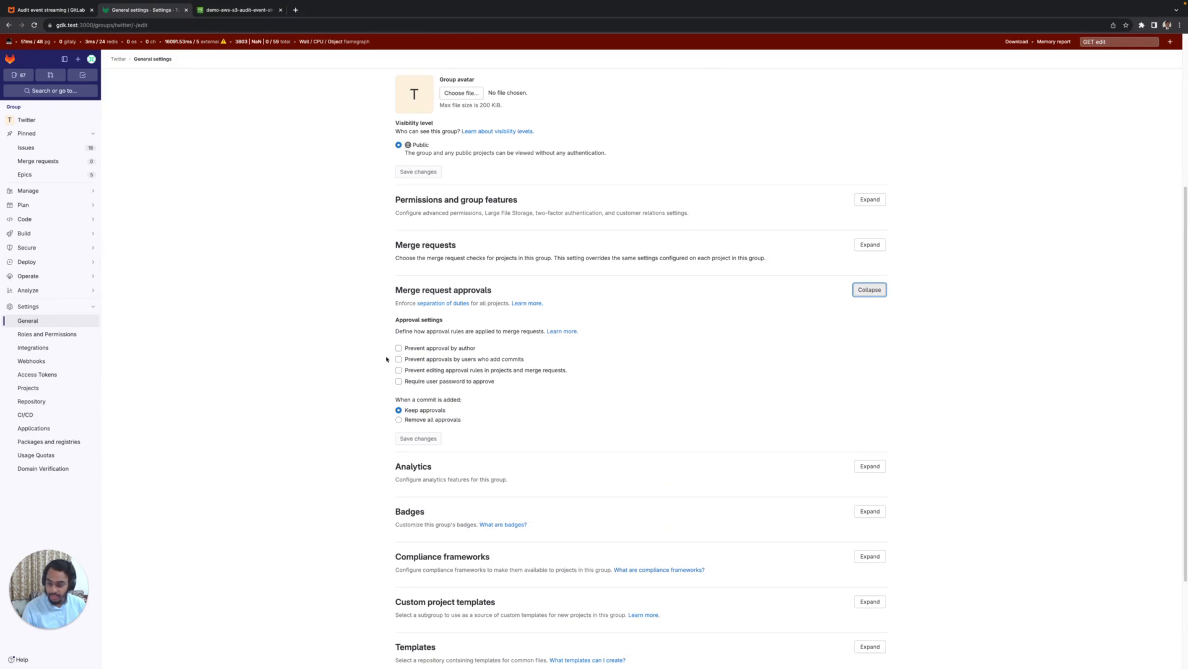
click(453, 349)
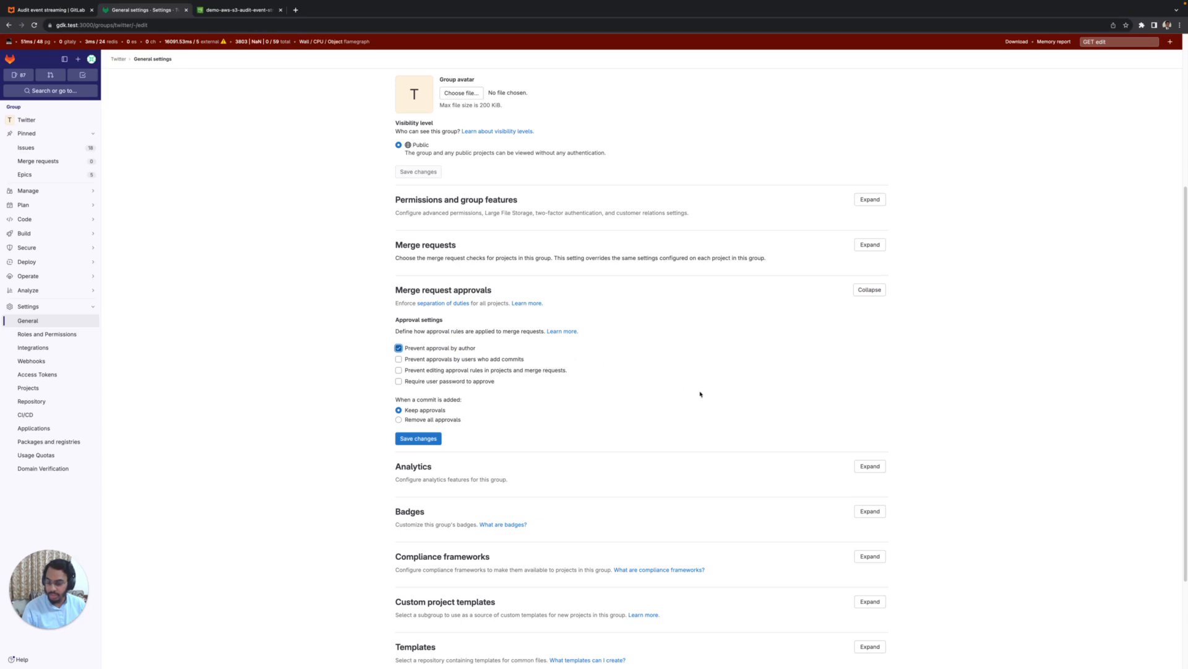
click(411, 439)
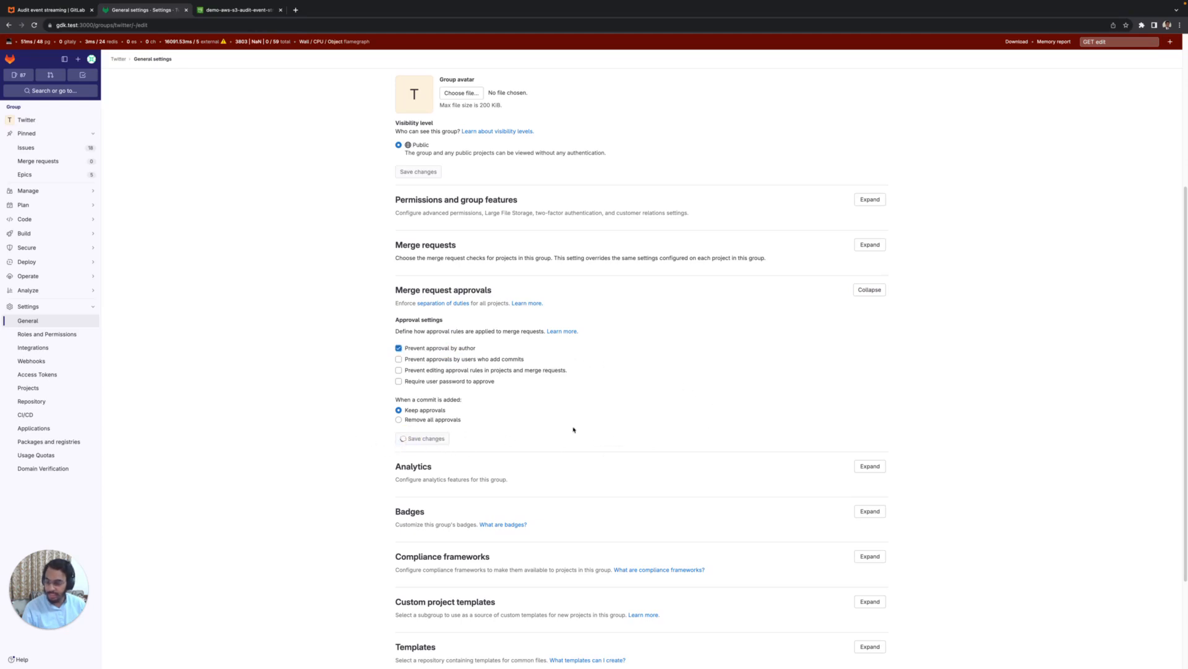
In the S3 bucket, browse to the Group/2023/11 folder
key(ctrl+Tab)
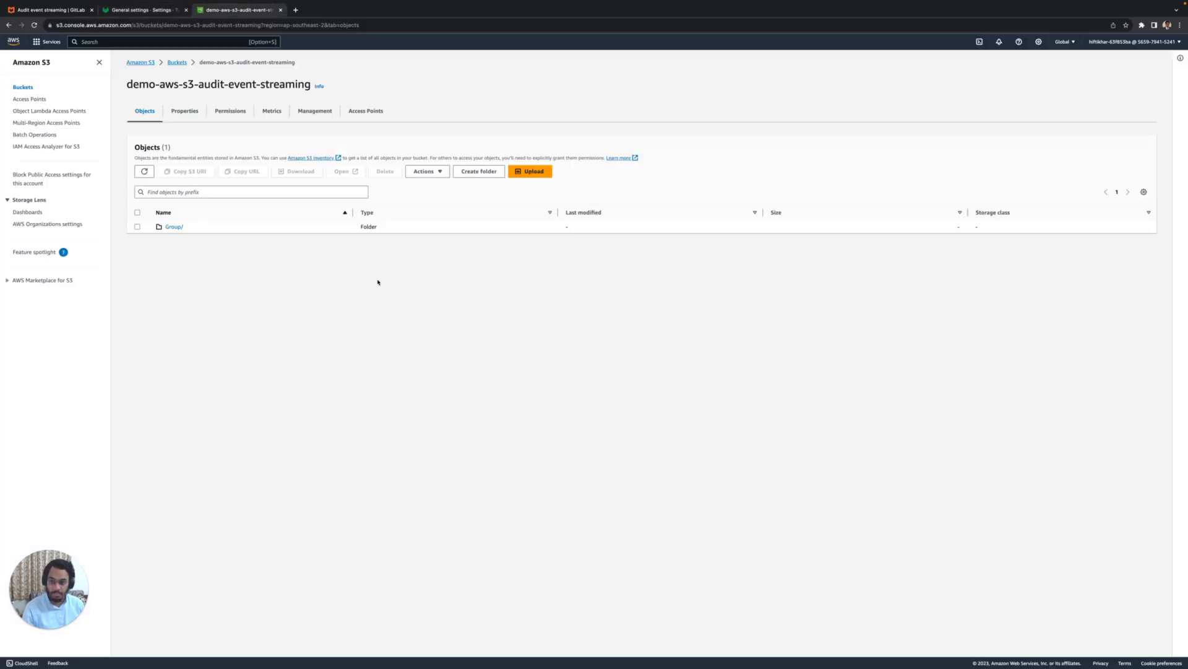
click(175, 228)
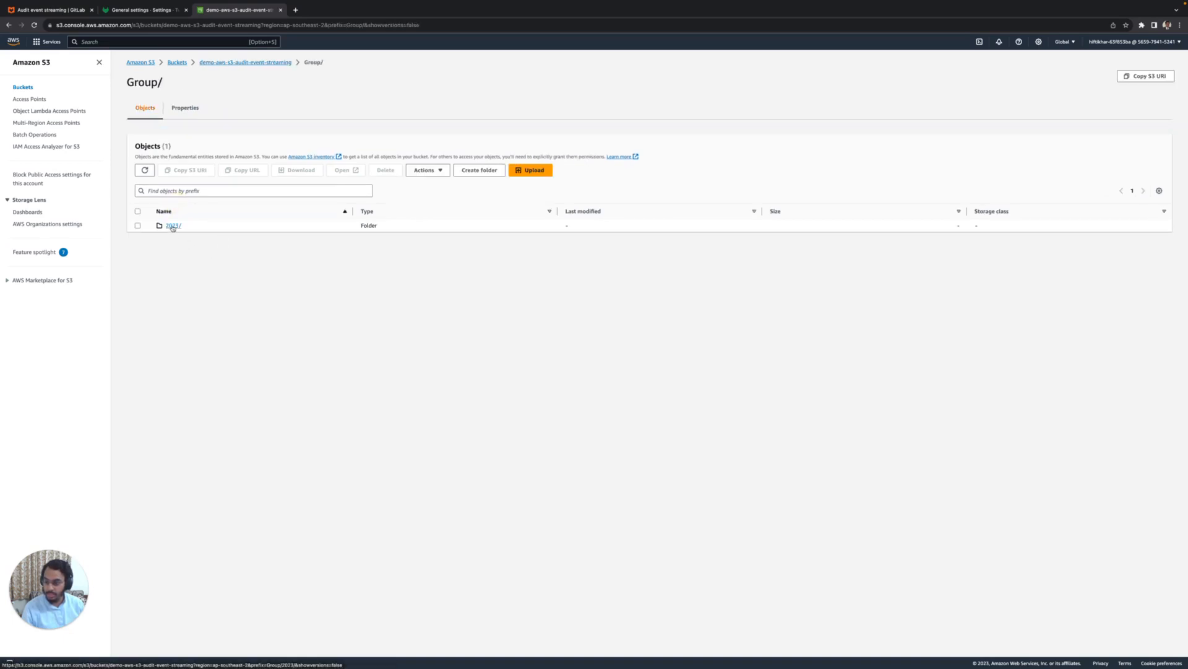
click(173, 226)
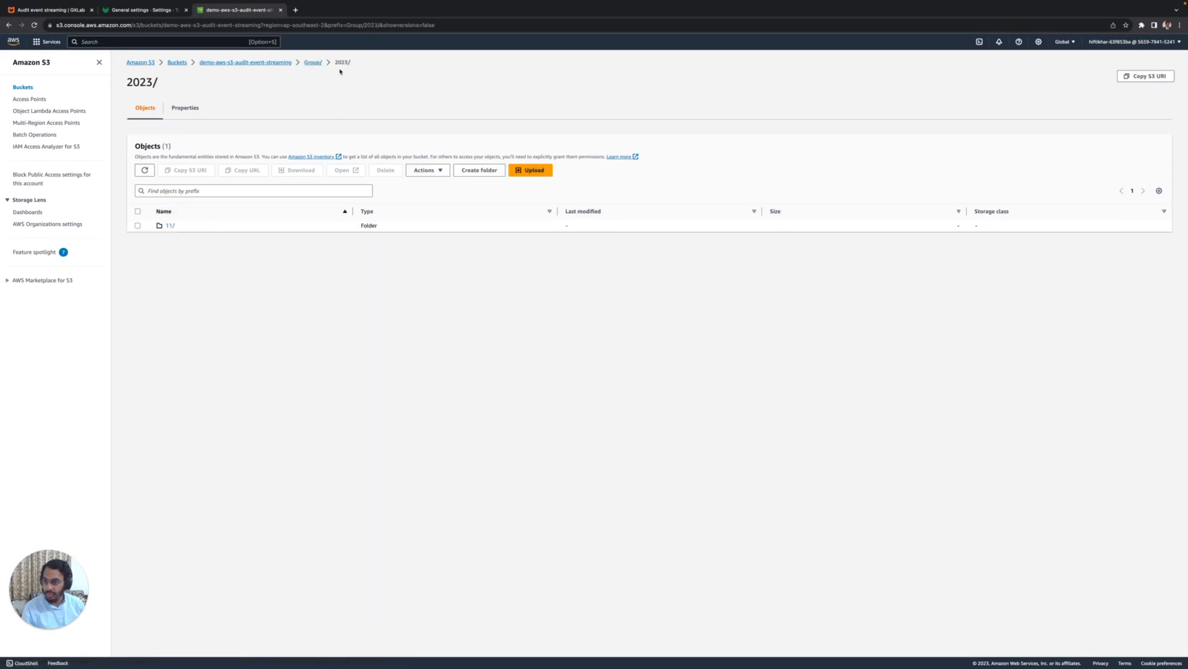
click(170, 227)
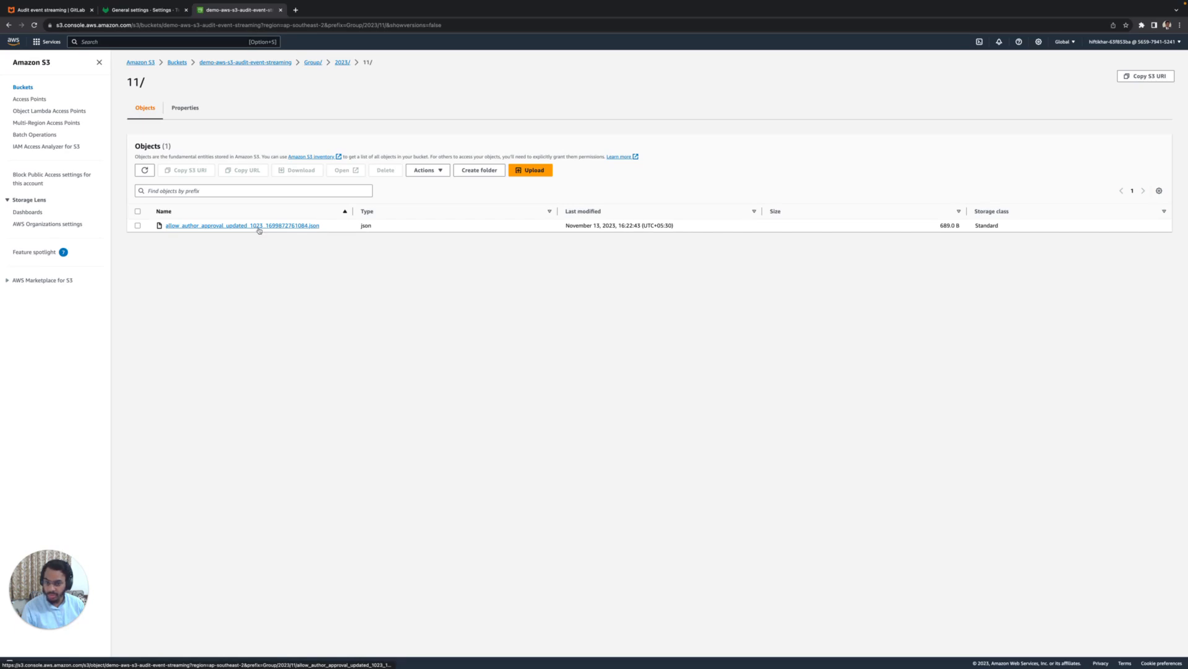
Open the allow_author_approval_updated_1023_1699872761084.json object in the folder and download it
click(137, 225)
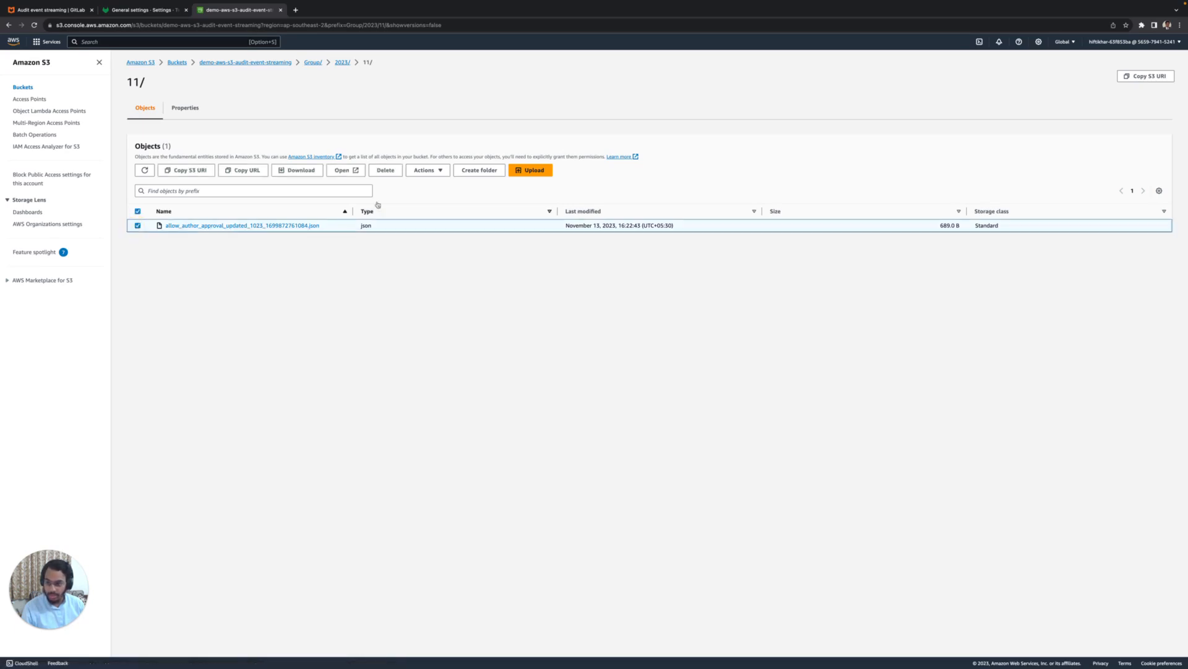
click(546, 223)
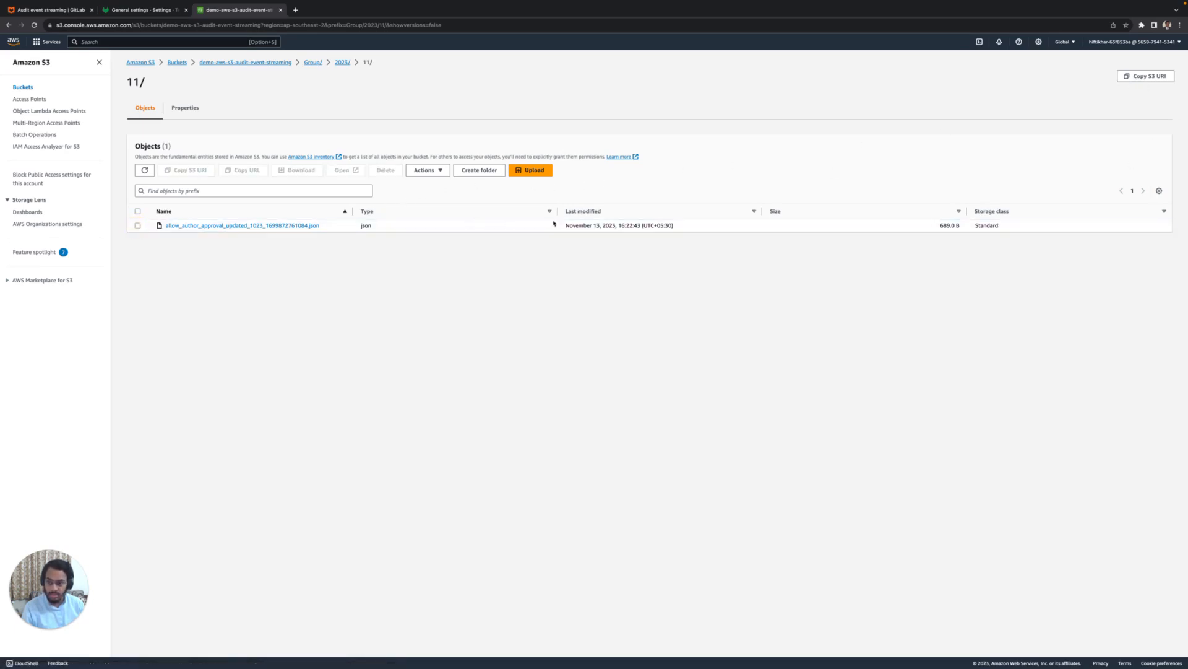
click(291, 226)
click(1013, 81)
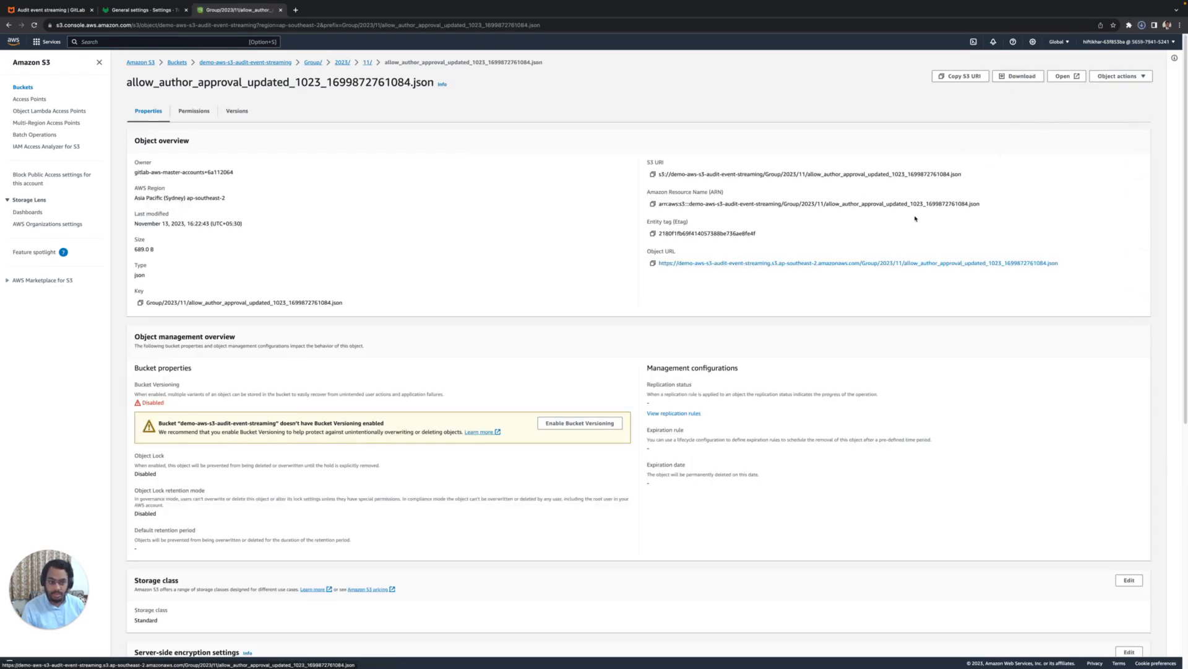
Switch to iTerm2 and print allow_author_approval_updated_1023_1699872761084.json from Downloads using cat piped to jq
key(super+Tab)
click(588, 350)
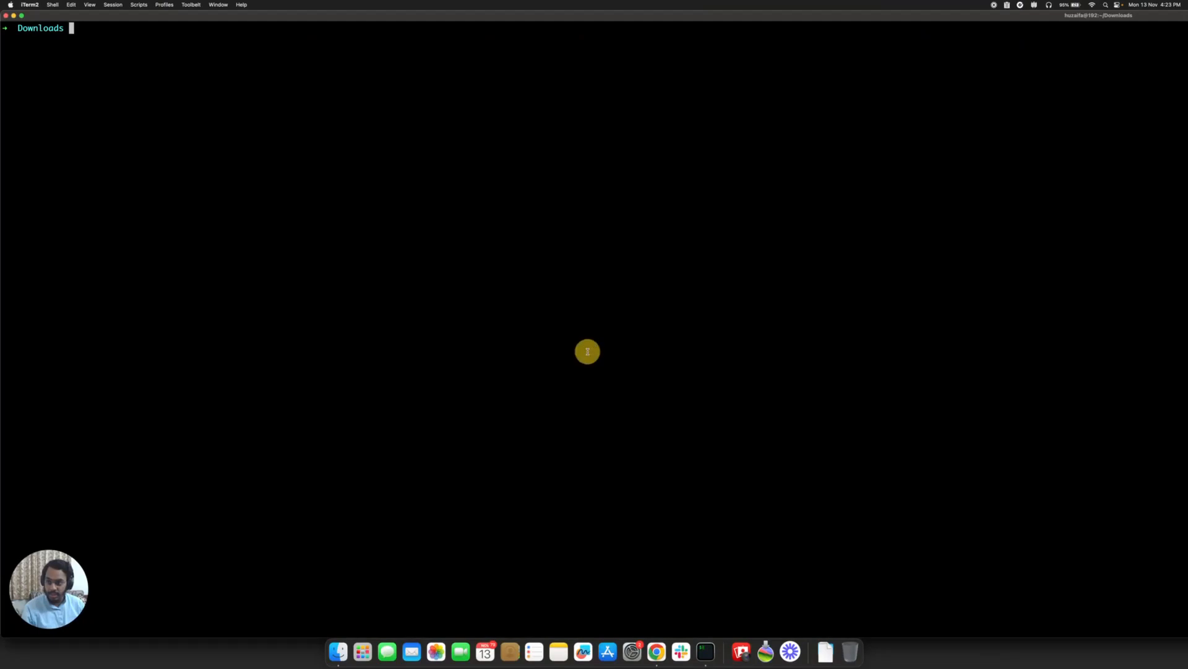
text(cat aud)
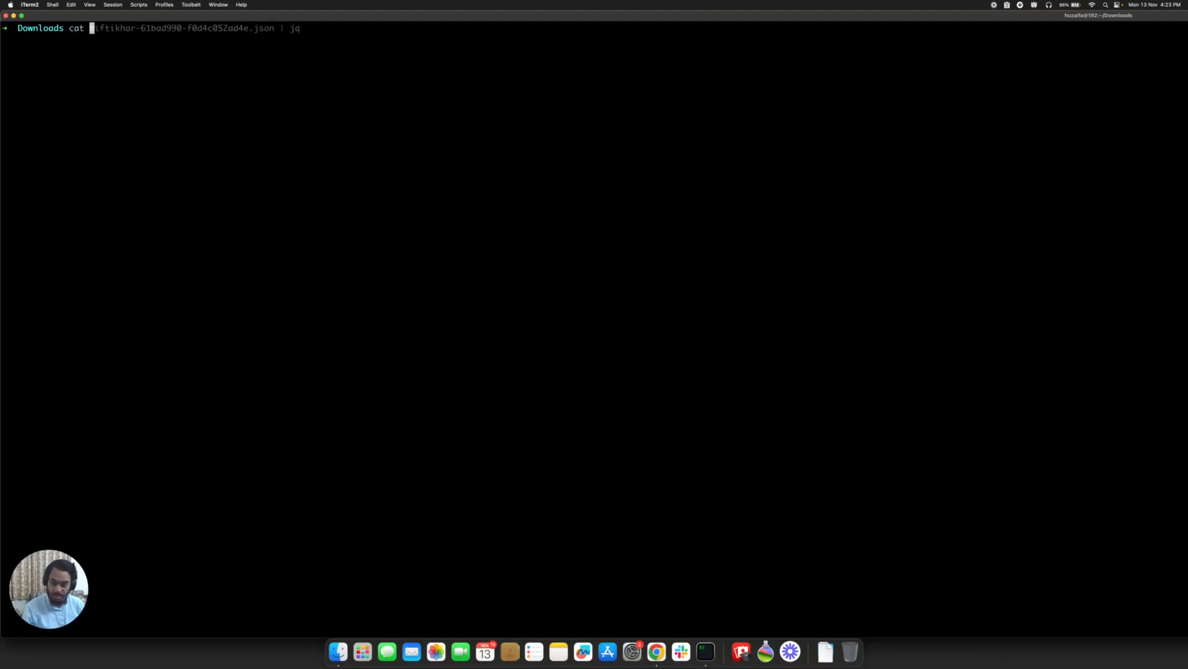
key(BackSpace)
key(BackSpace)
key(BackSpace)
text(json)
key(Tab)
key(Tab)
key(Tab)
key(Return)
text(| jq)
key(Return)
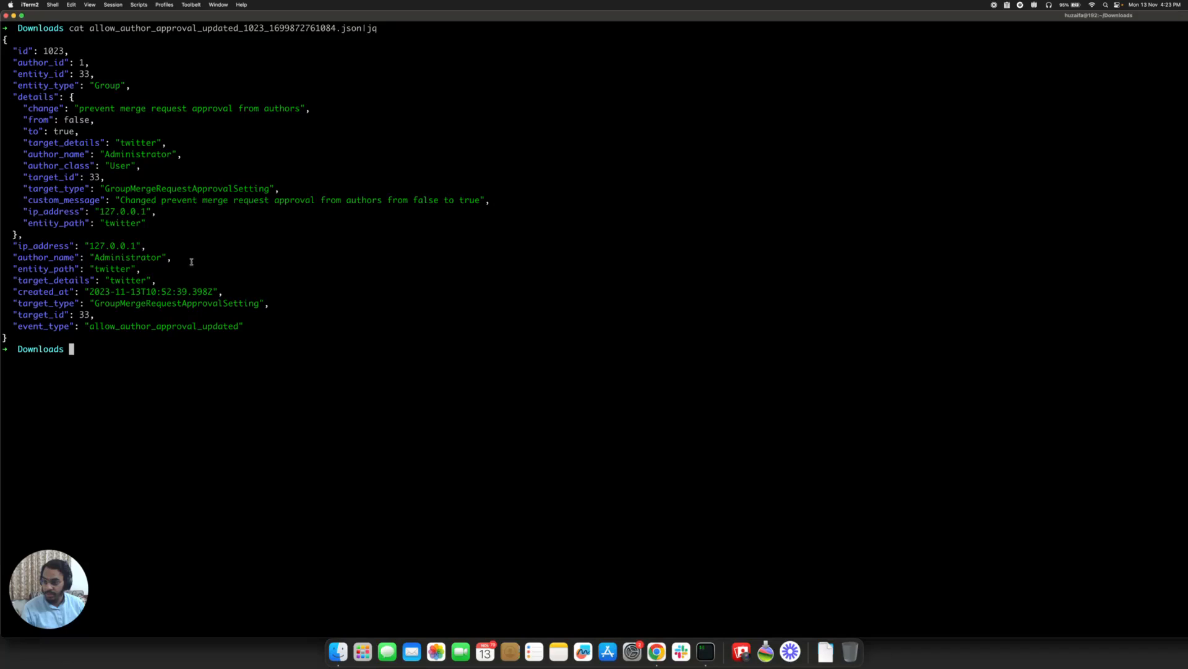
click(18, 242)
click(7, 244)
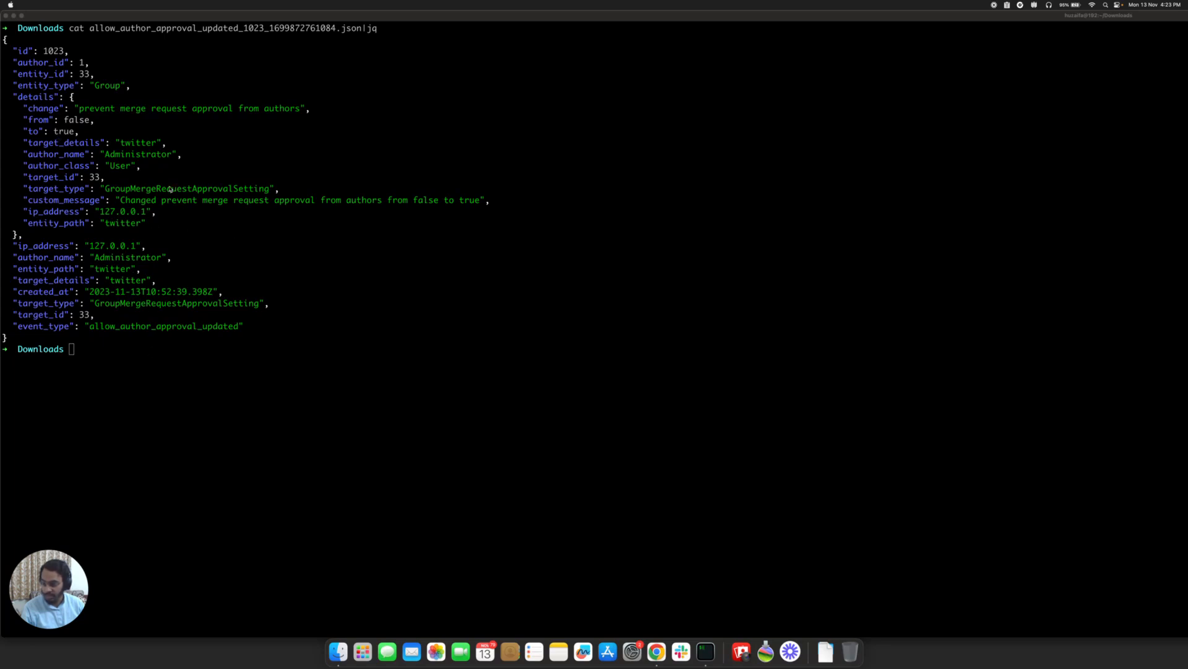
click(376, 286)
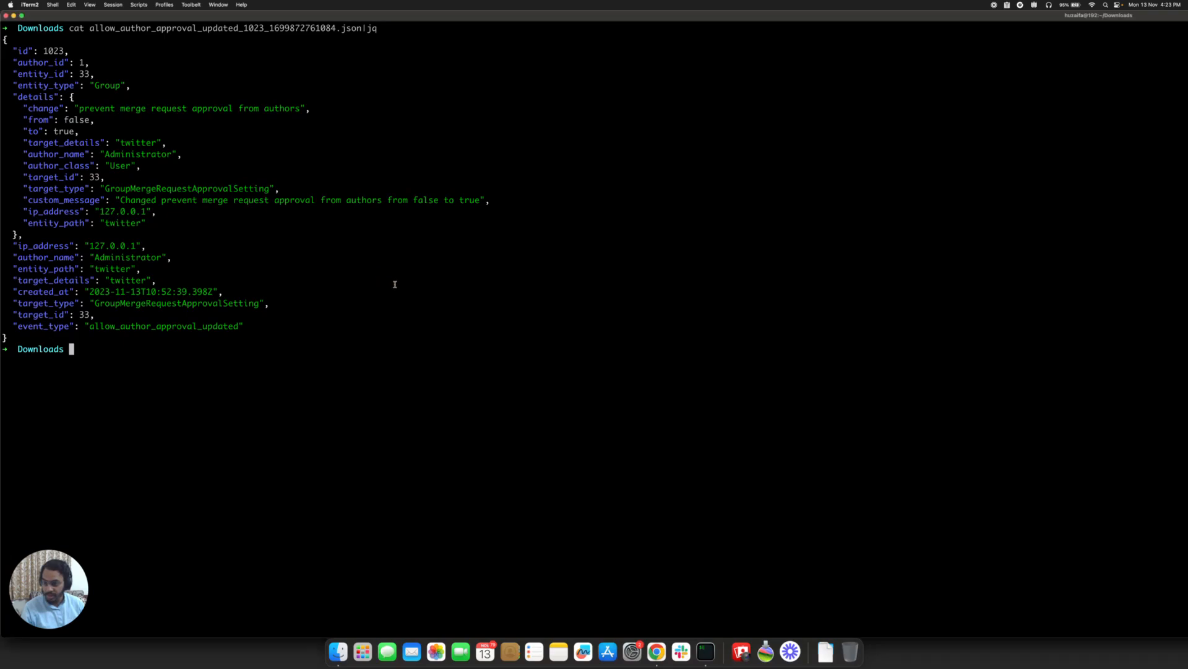
Switch back to the browser and return to the Twitter group's merge request approval settings in GitLab
key(ctrl+Right)
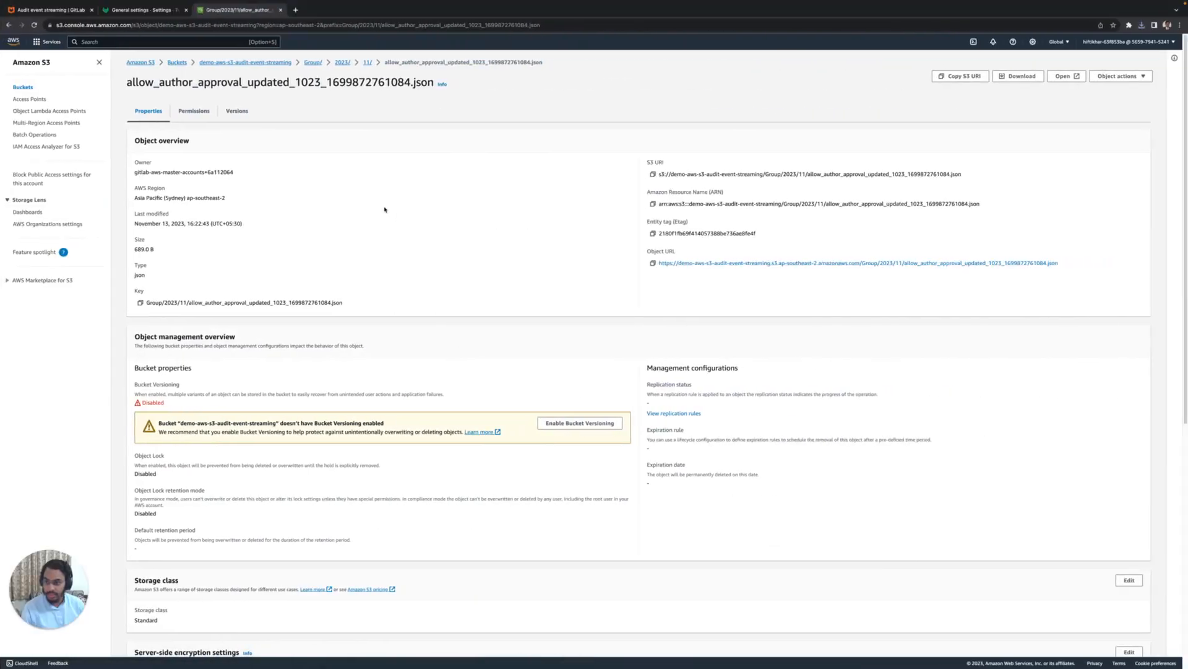
click(134, 10)
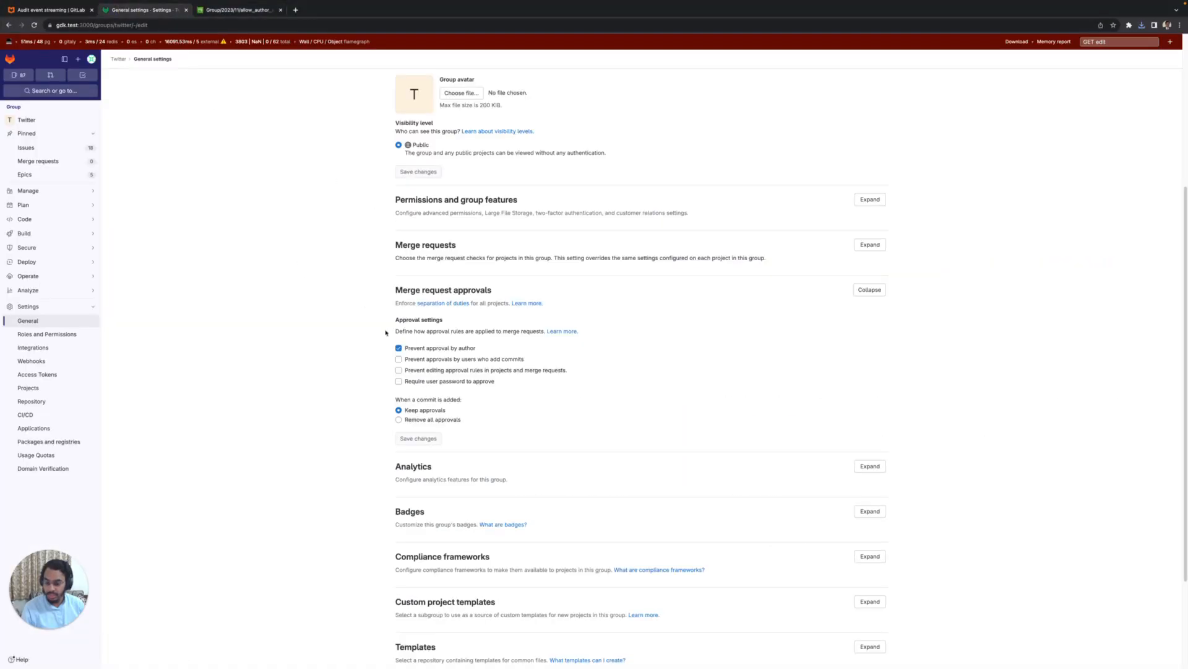
click(431, 350)
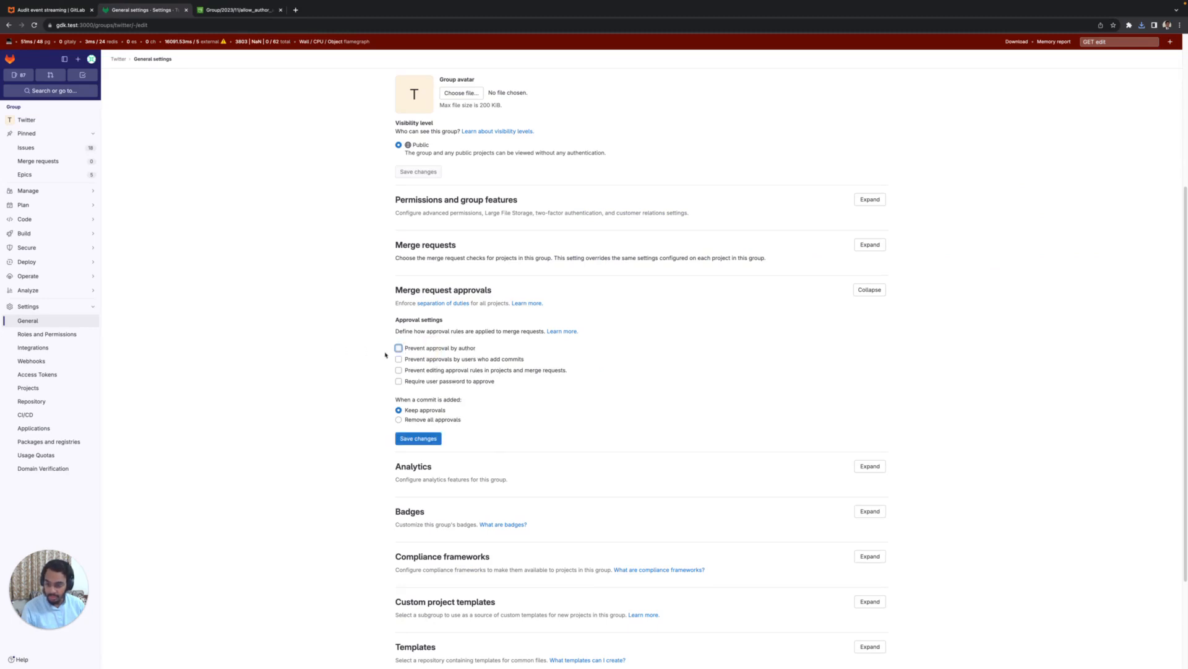
click(421, 351)
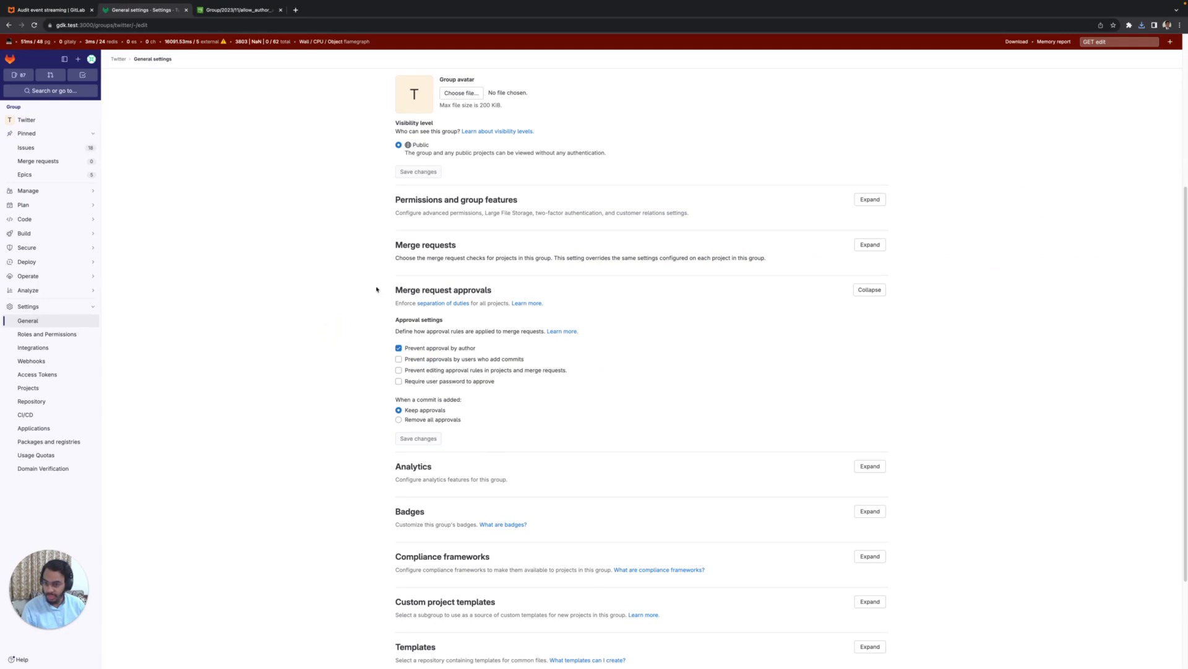
Shorten the page address to groups/twitter and load the Twitter group's overview page
click(176, 25)
double_click(176, 25)
key(BackSpace)
key(BackSpace)
key(BackSpace)
key(BackSpace)
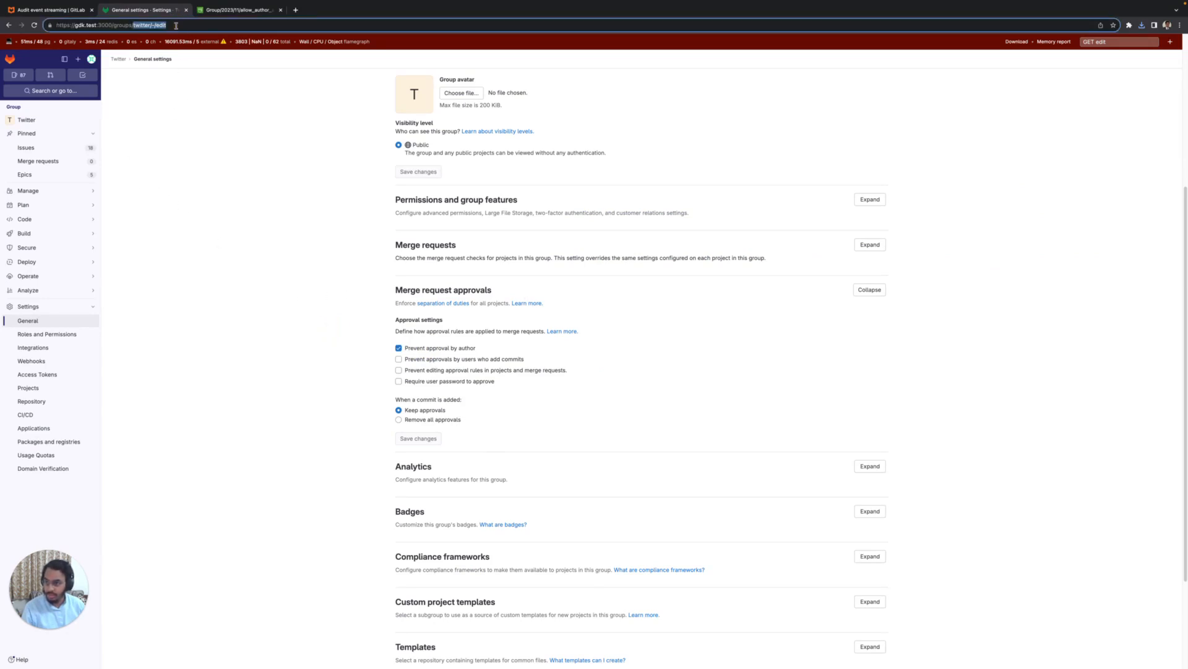
key(Return)
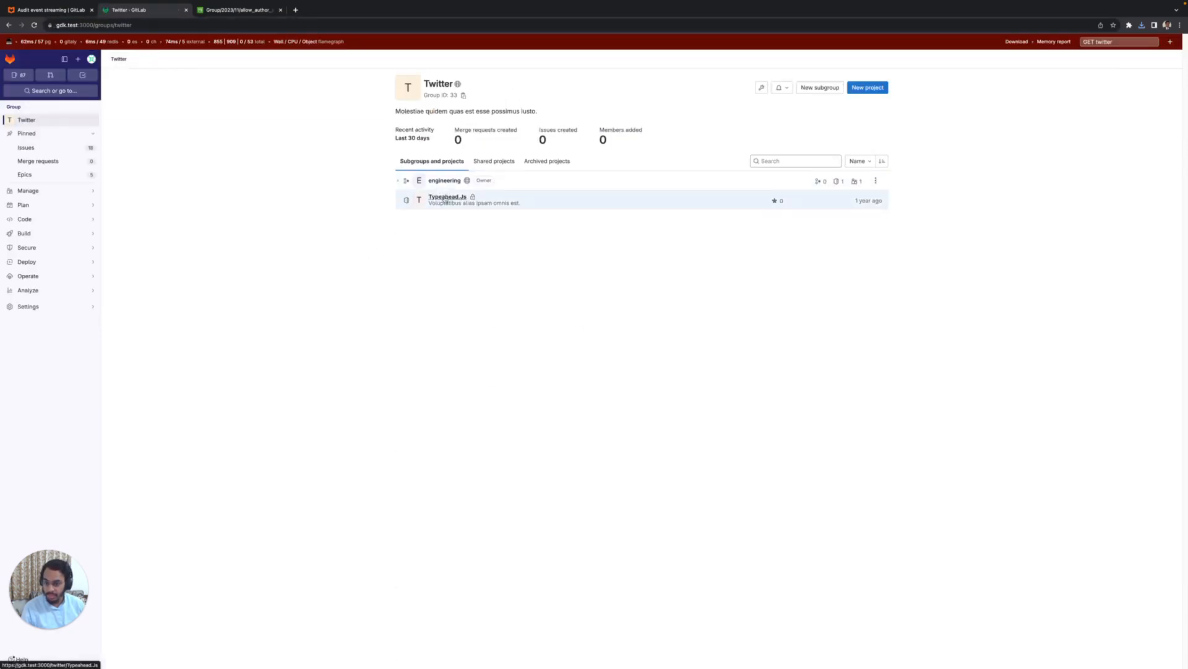
Open the Typeahead.Js project in the Twitter group and go to its general settings
click(447, 197)
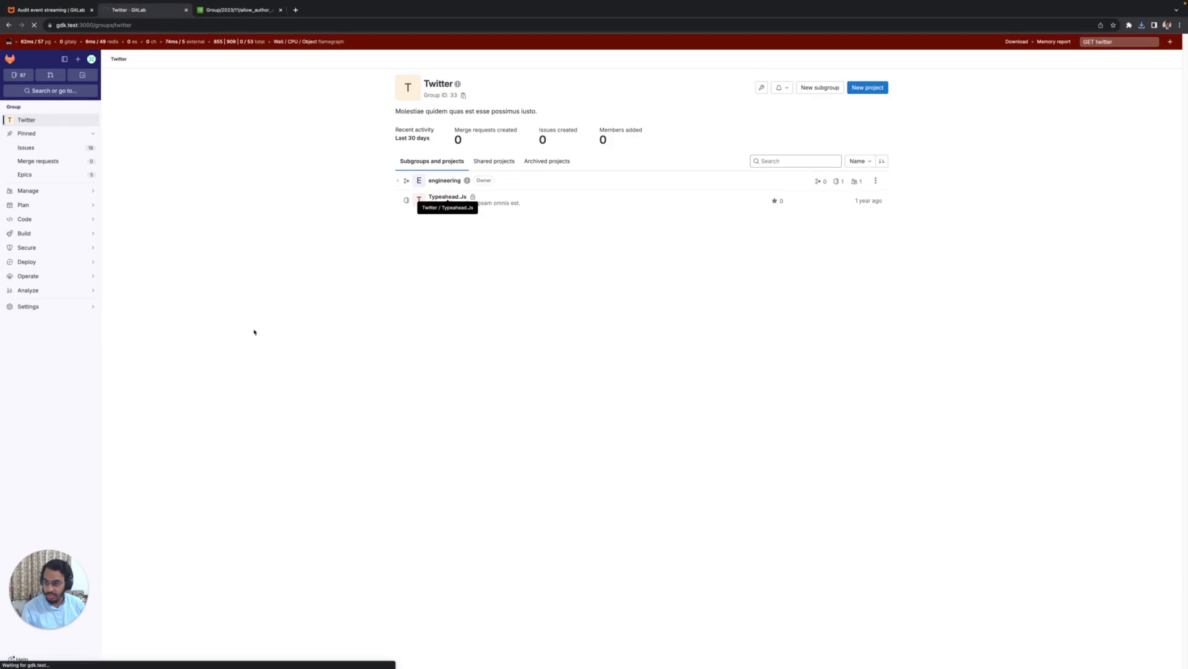
mouse_move(74, 307)
click(148, 311)
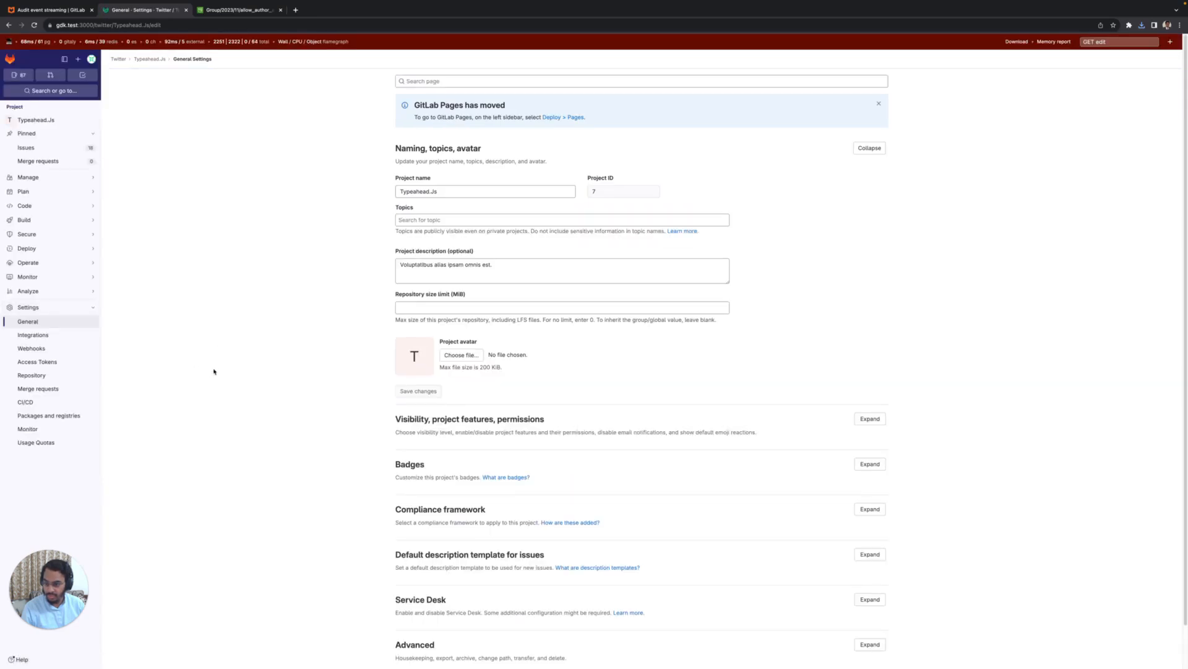
Apply the compliance framework "Compliance pipeline across different top level groups" to the Typeahead.Js project and save the change
scroll(231, 402, down, 1)
click(869, 463)
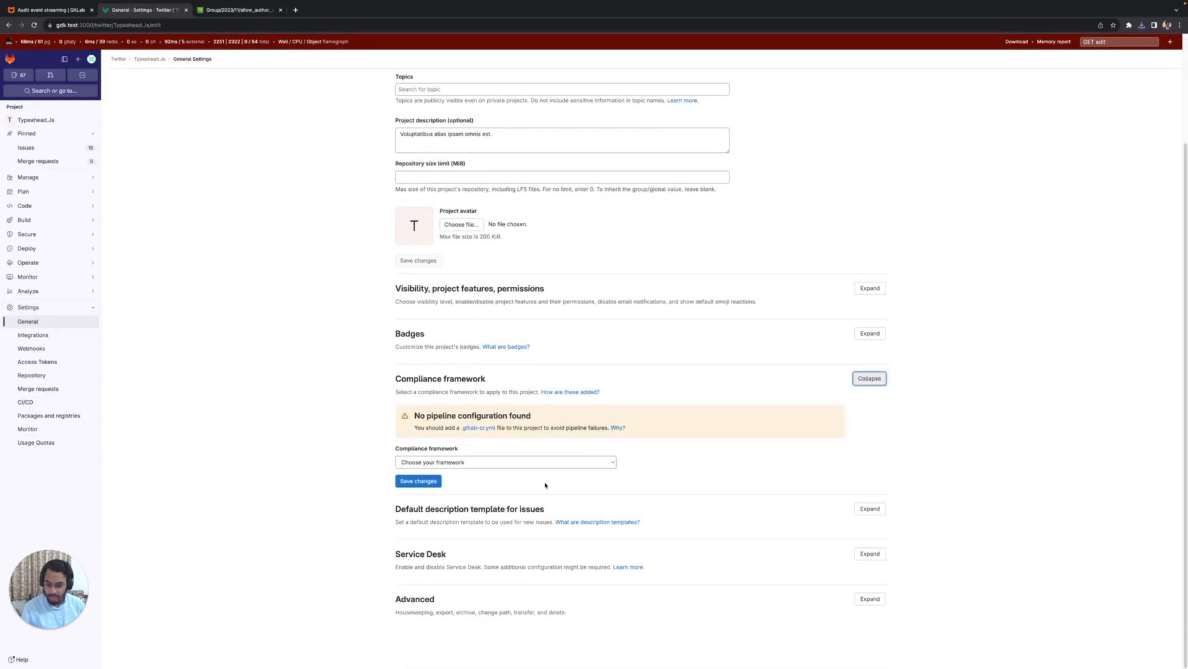
click(495, 462)
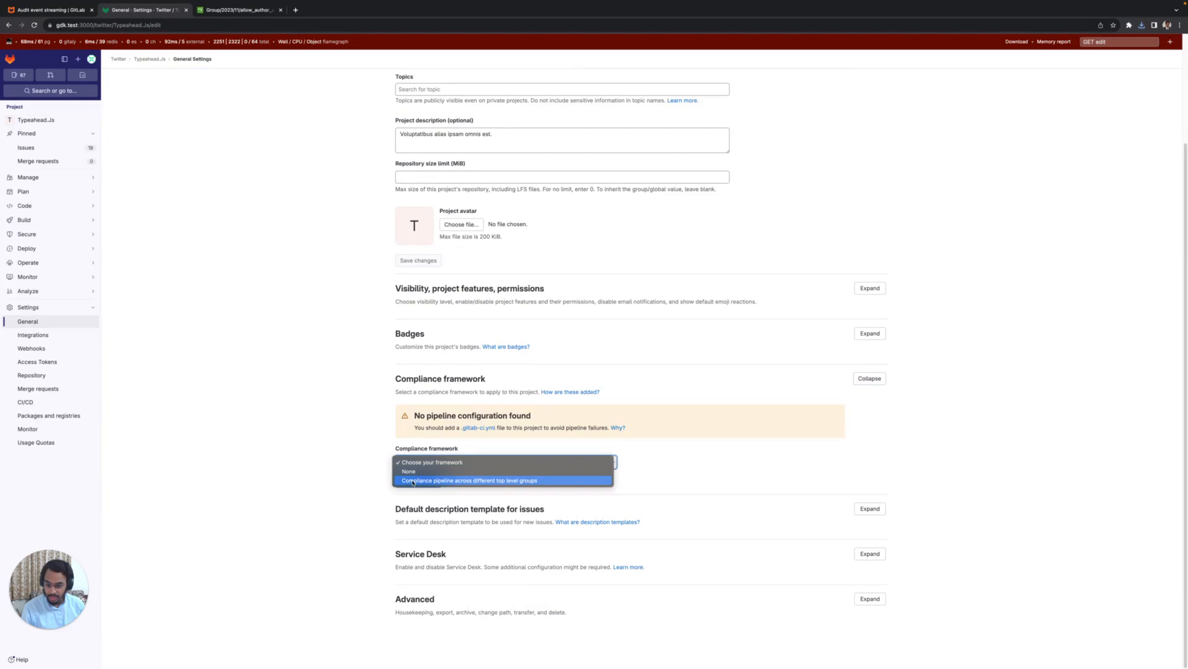
click(413, 481)
click(641, 483)
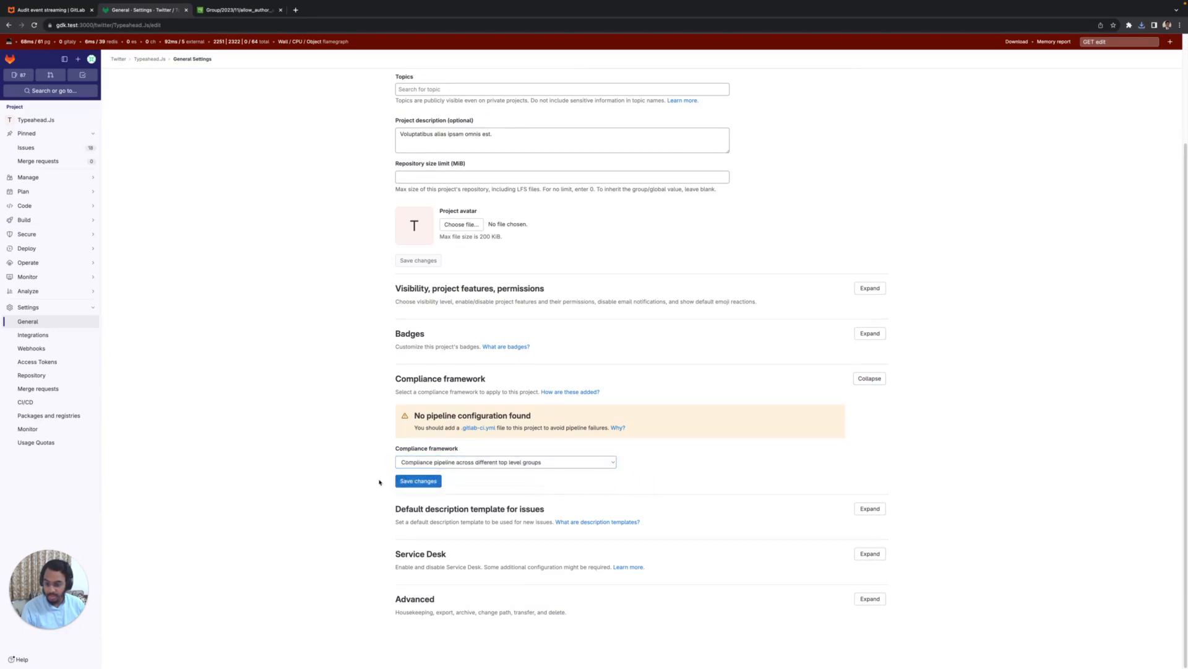
click(418, 481)
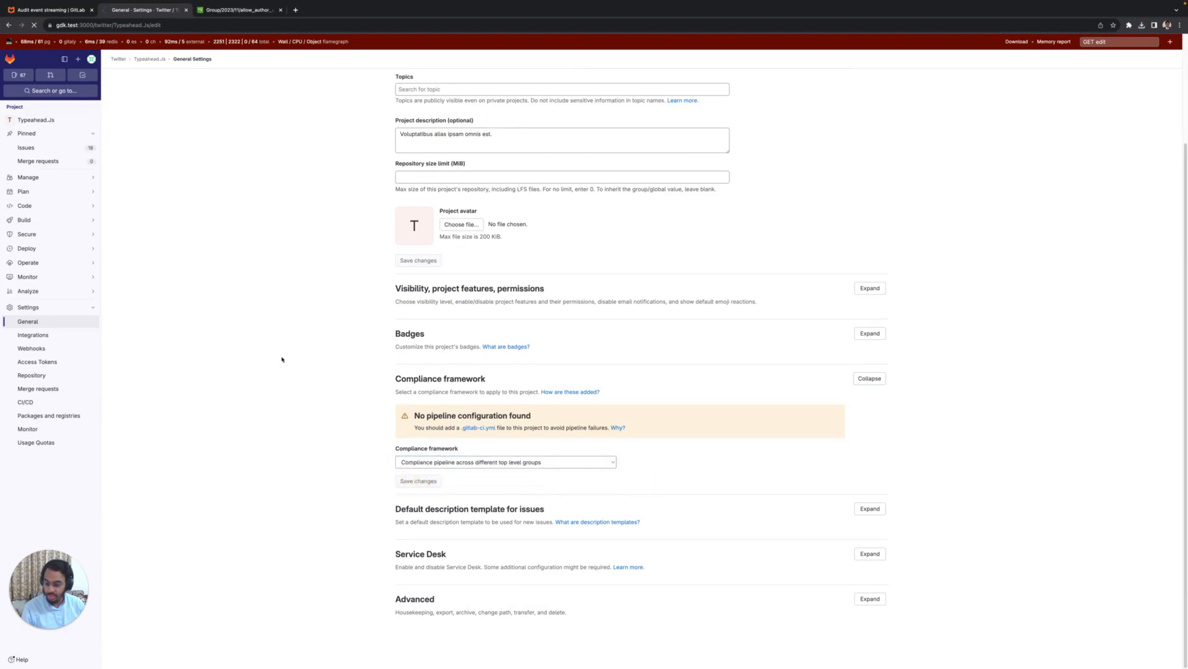
In the demo-aws-s3-audit-event-streaming bucket on Amazon S3, open Project/2023/11 and download compliance_framework_id_updated_1024_1699872867225.json
click(239, 10)
click(291, 63)
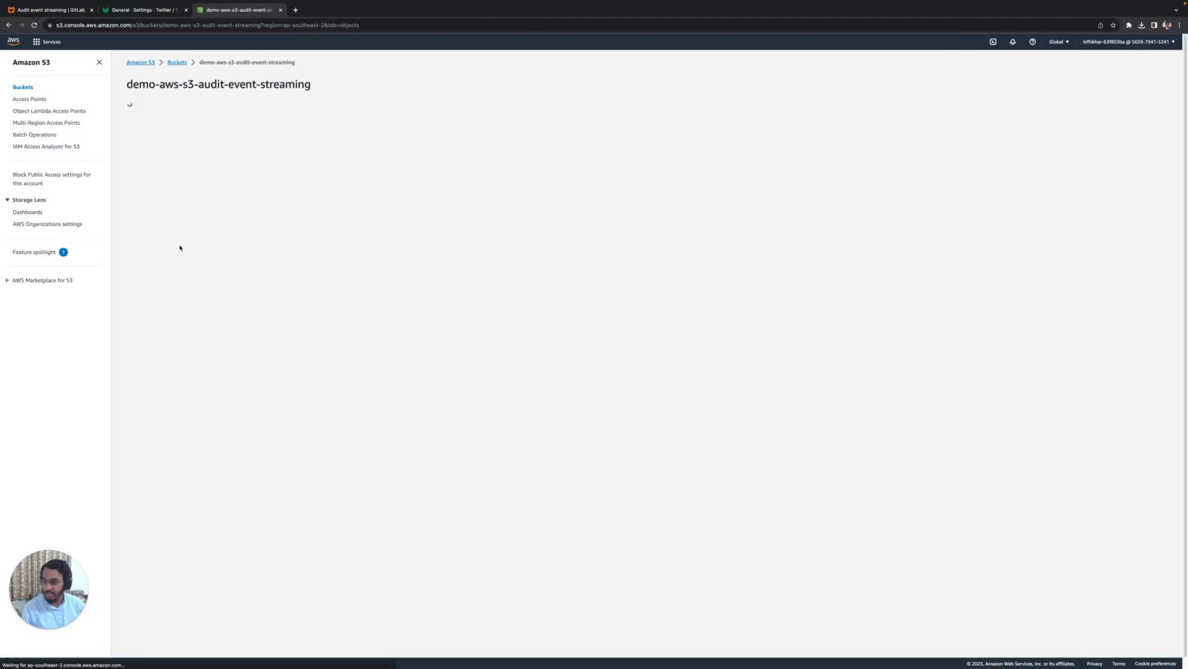
click(175, 240)
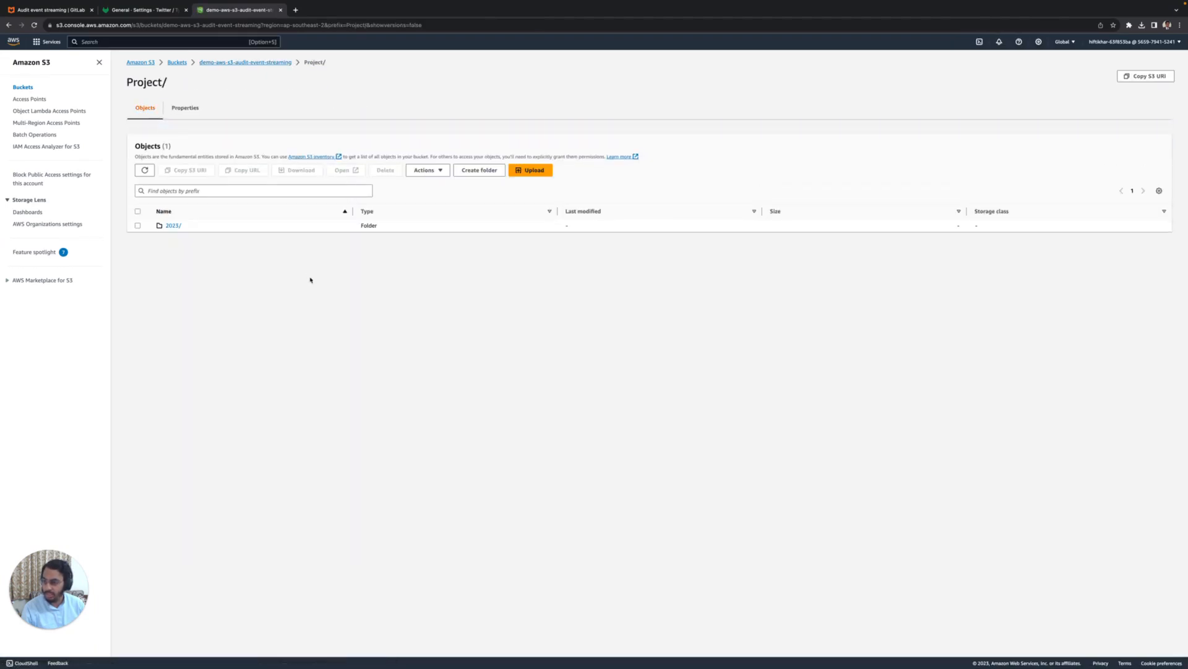
click(171, 226)
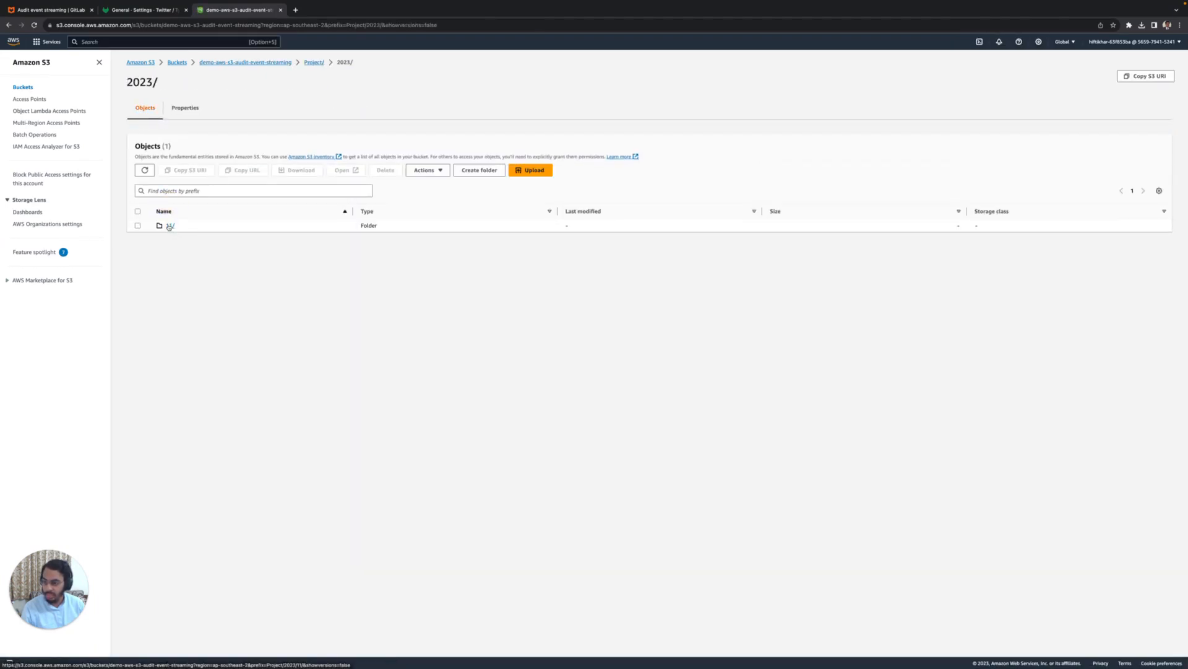
click(169, 227)
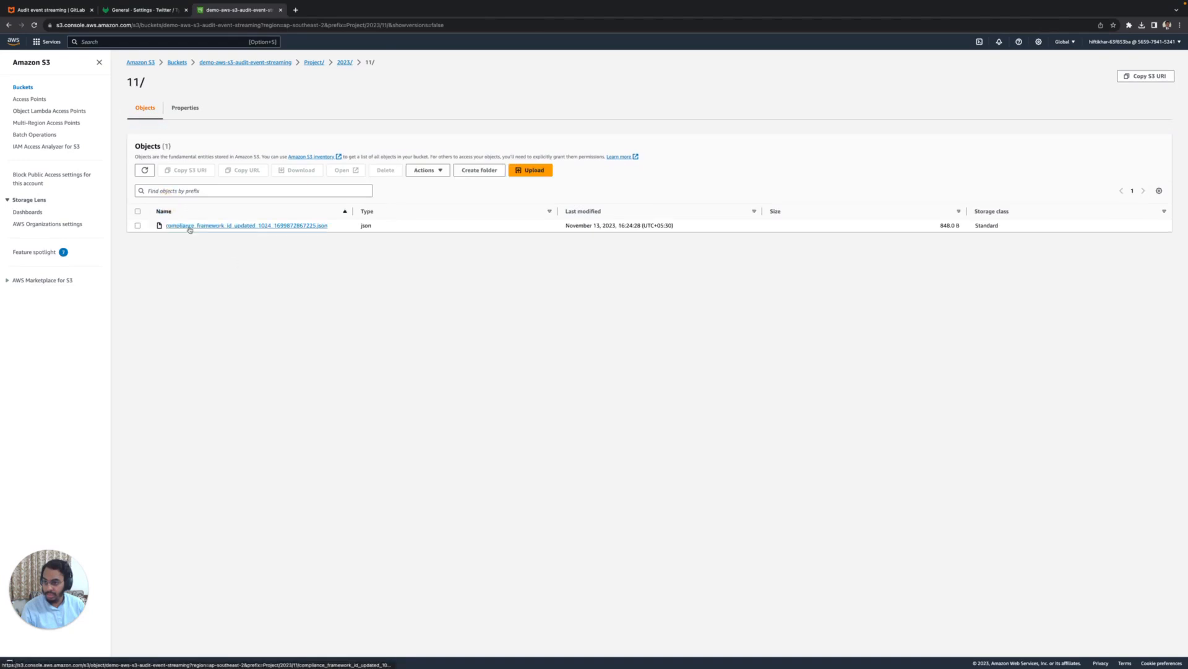
click(266, 228)
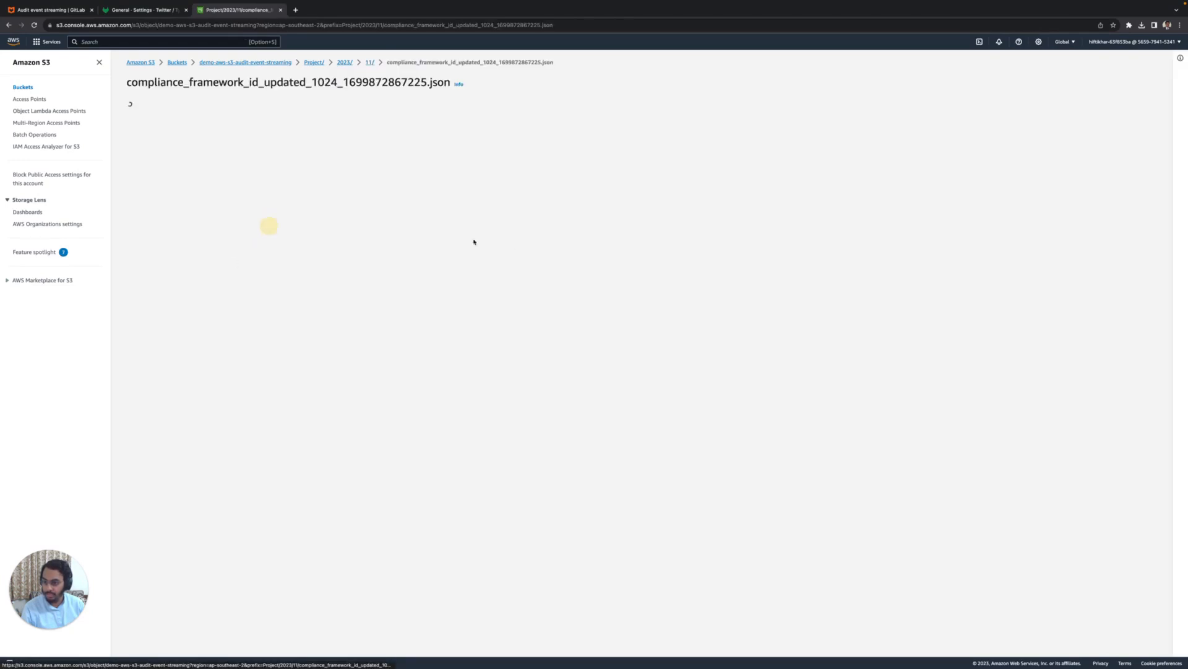
click(1021, 77)
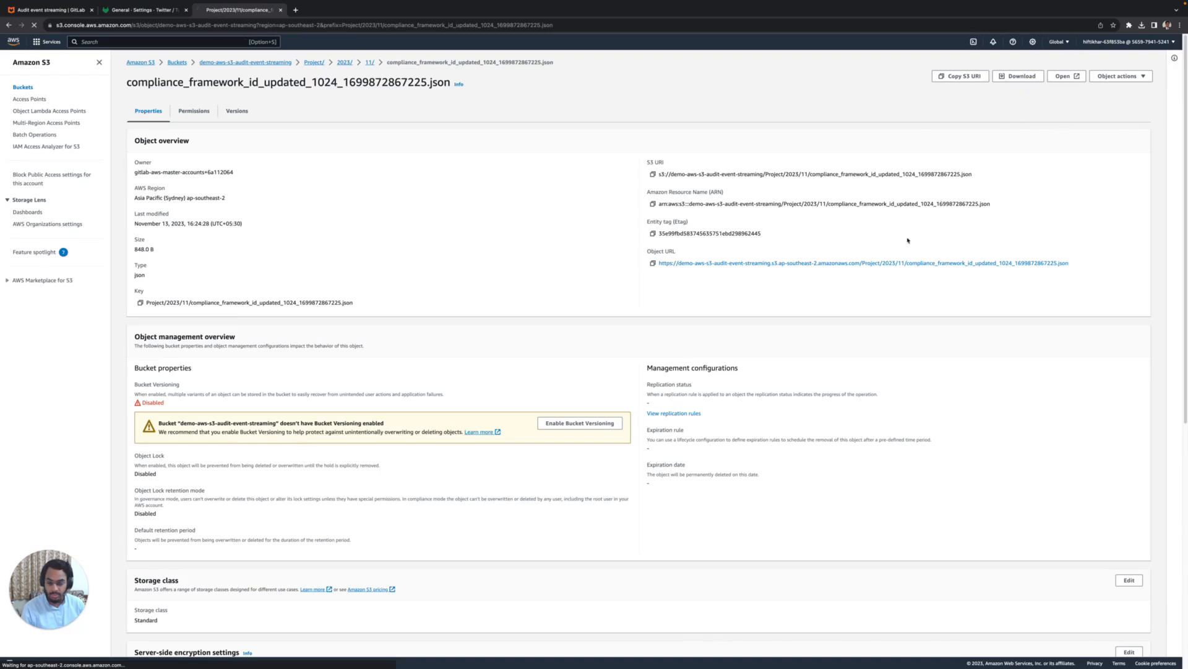
Switch to iTerm2 and print compliance_framework_id_updated_1024_1699872867225.json from Downloads using cat piped to jq
key(ctrl+Left)
click(454, 443)
text(cat compliance_framework_id_updated_1024_1699872867225.json )
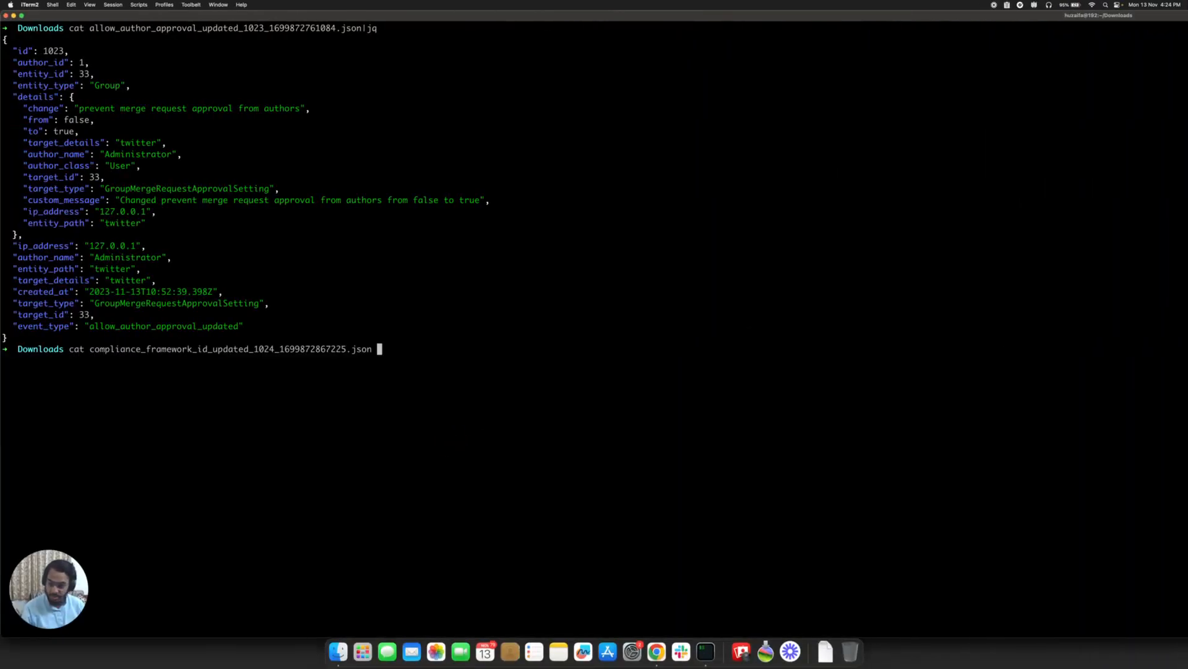
text(| jq)
key(Return)
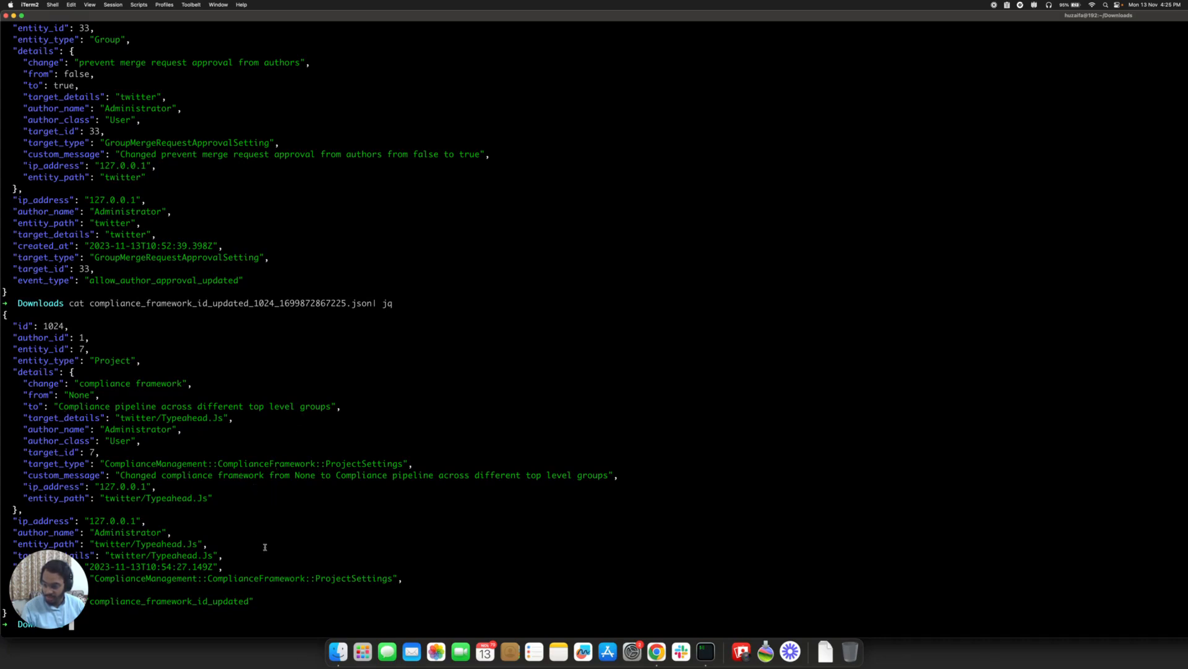
Switch back to the browser and return to the top-level object list of the demo-aws-s3-audit-event-streaming bucket
key(ctrl+Right)
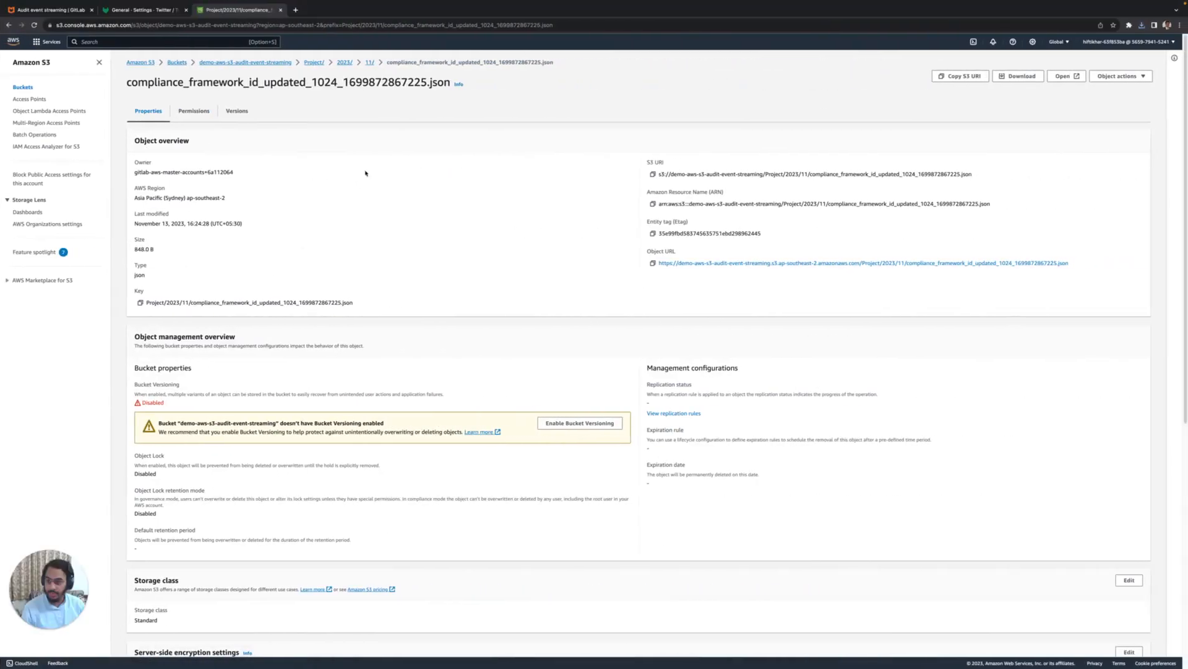
click(127, 10)
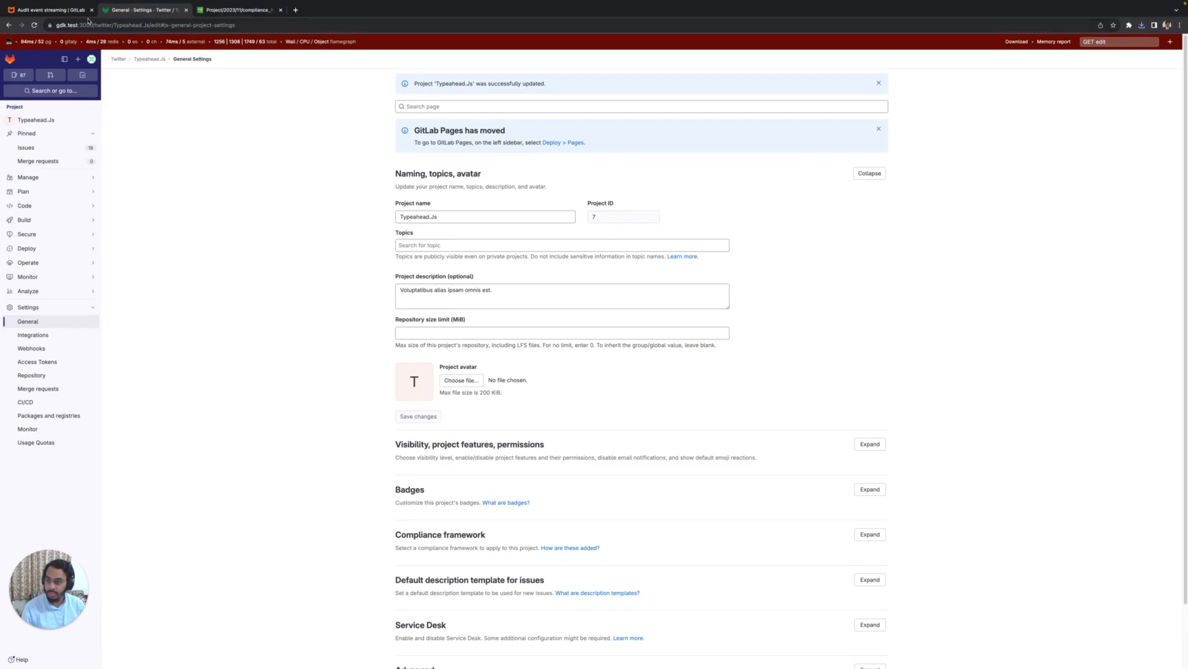
click(65, 10)
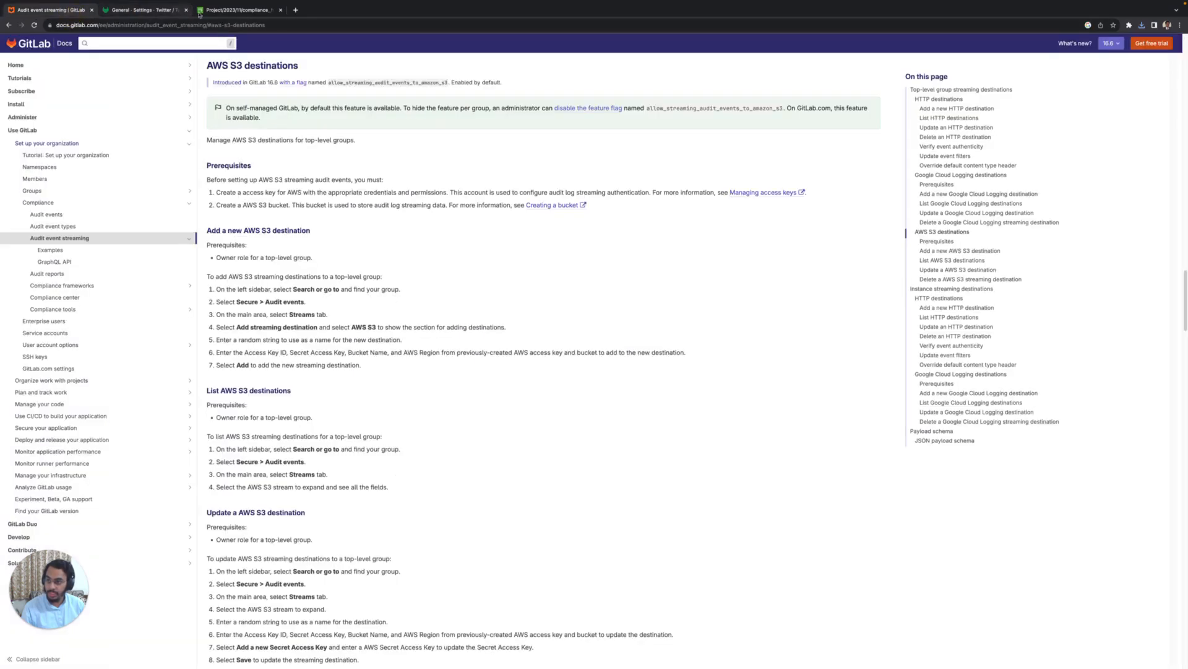
click(213, 10)
click(232, 63)
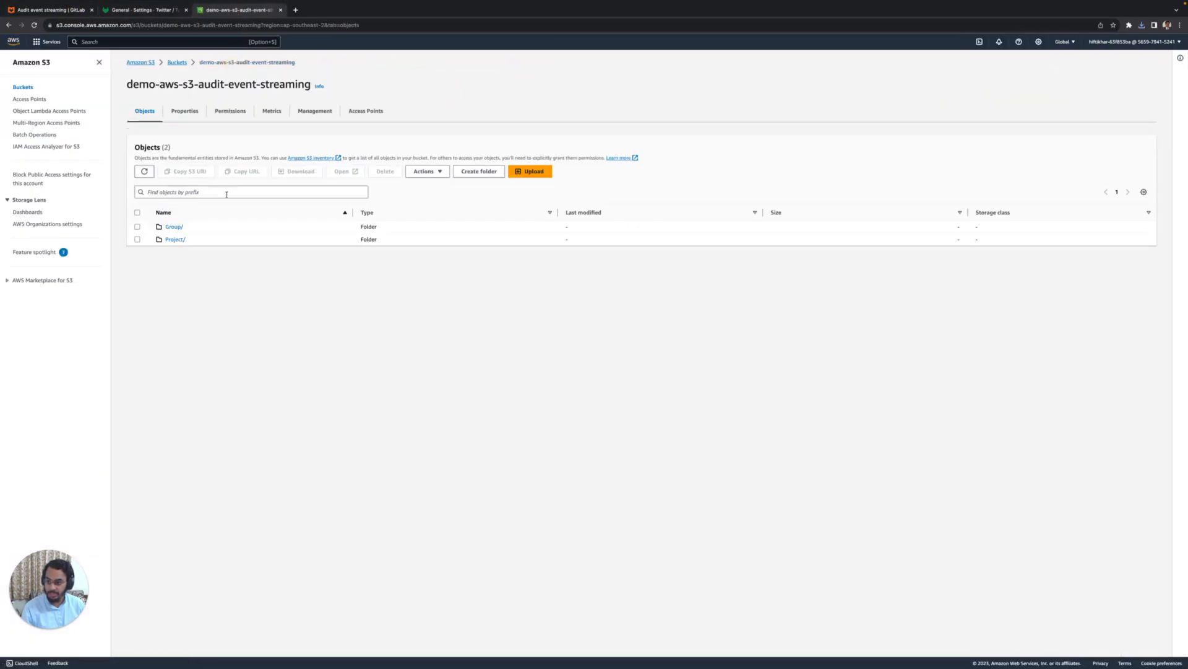